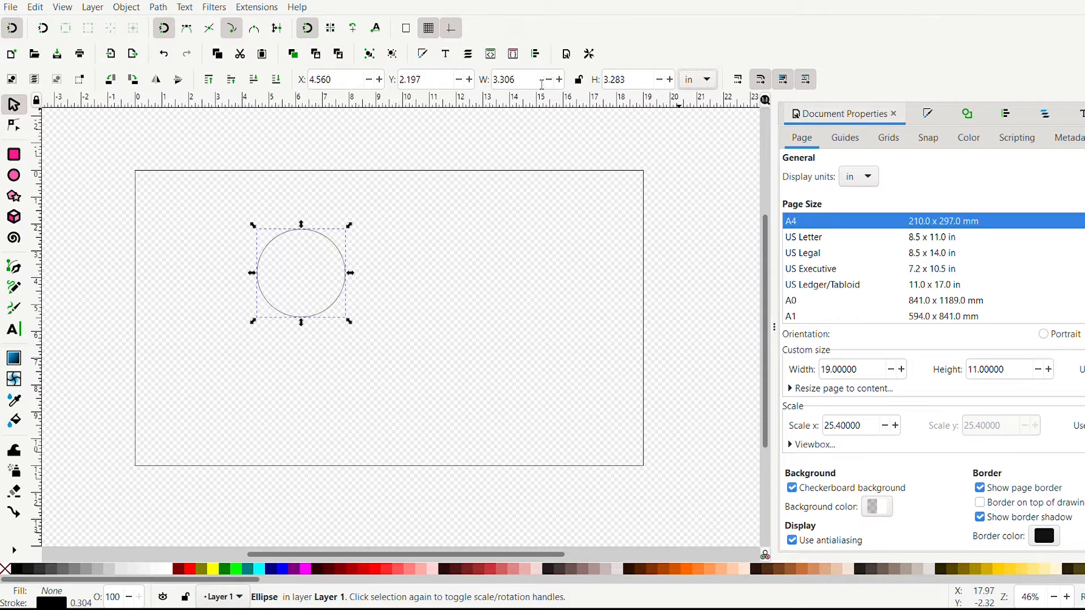
Set the circle's width and height to 3.5 in and shift it slightly right and down on the page
{"action": "left_click_drag", "start_coordinate": [542, 84], "coordinate": [489, 88]}
{"action": "type", "text": "3."}
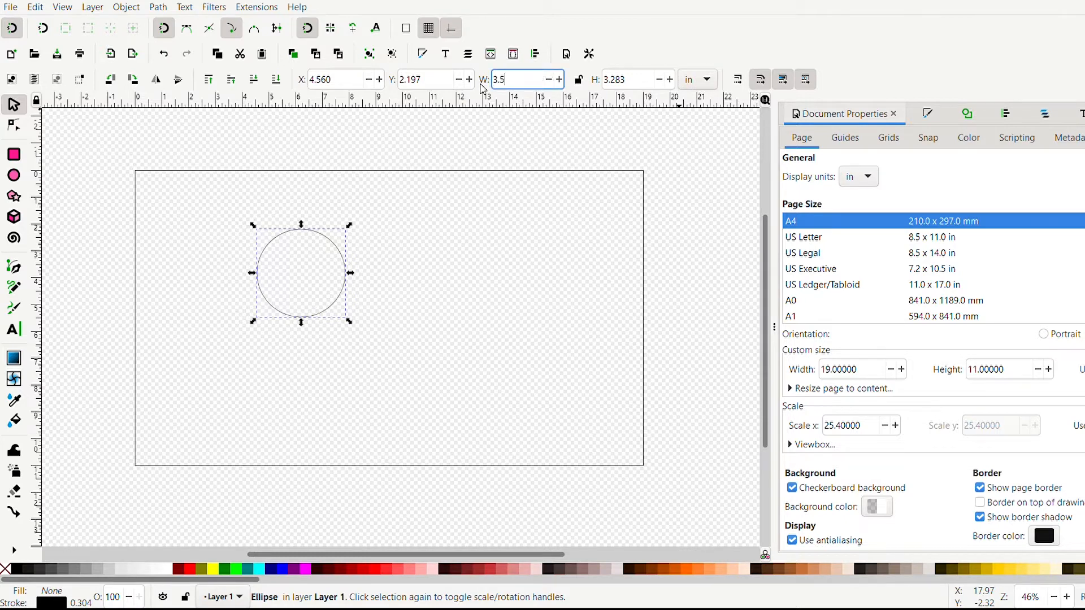
{"action": "type", "text": "5"}
{"action": "left_click_drag", "start_coordinate": [641, 80], "coordinate": [595, 79]}
{"action": "type", "text": "3"}
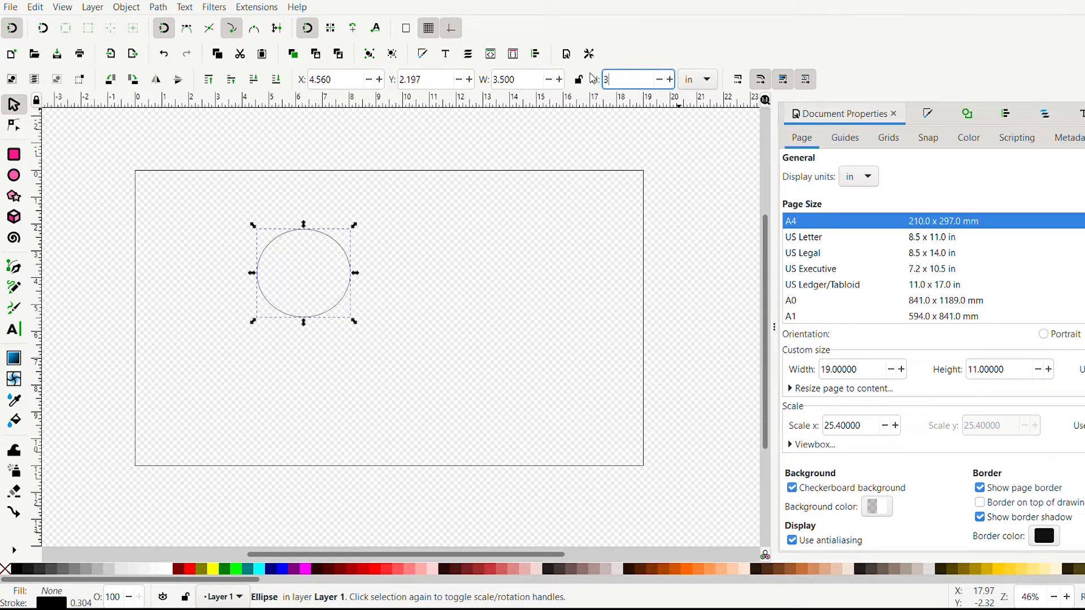
{"action": "key", "text": "Return"}
{"action": "key", "text": "plus"}
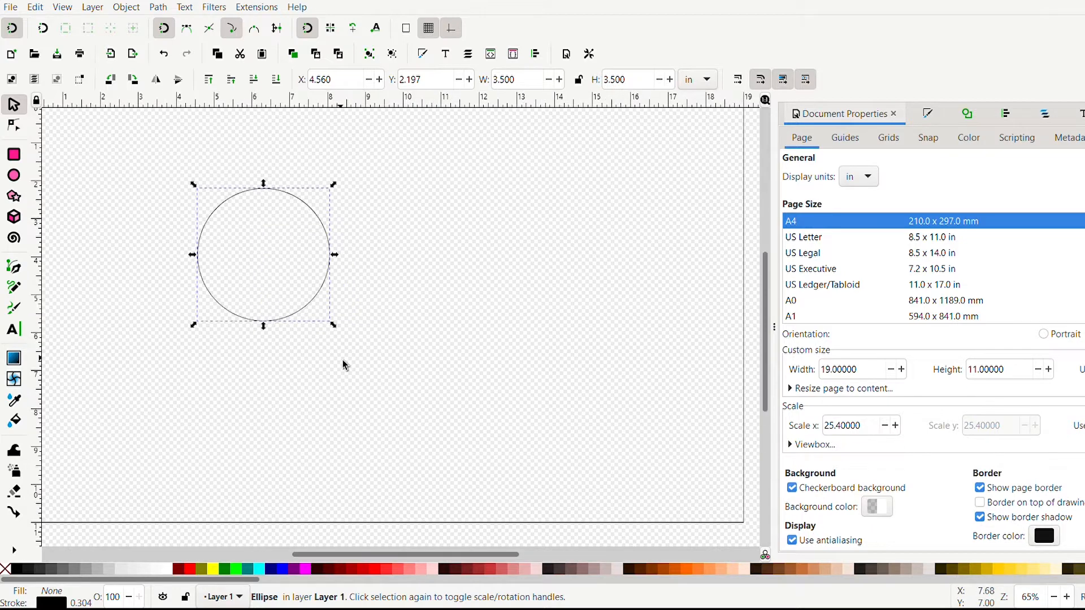
{"action": "left_click", "coordinate": [315, 305]}
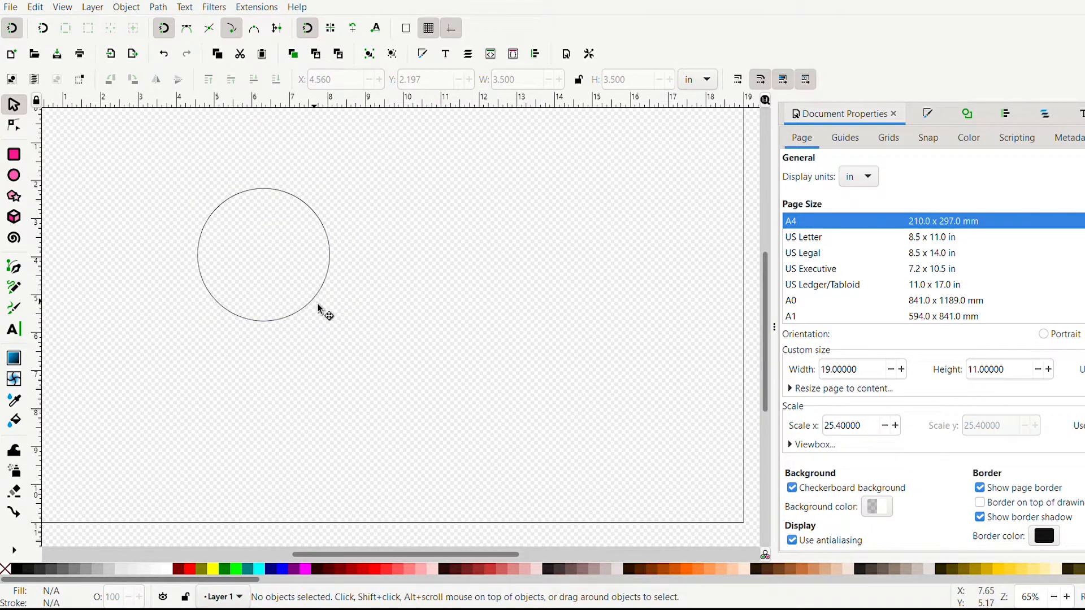
{"action": "left_click_drag", "start_coordinate": [318, 307], "coordinate": [334, 316]}
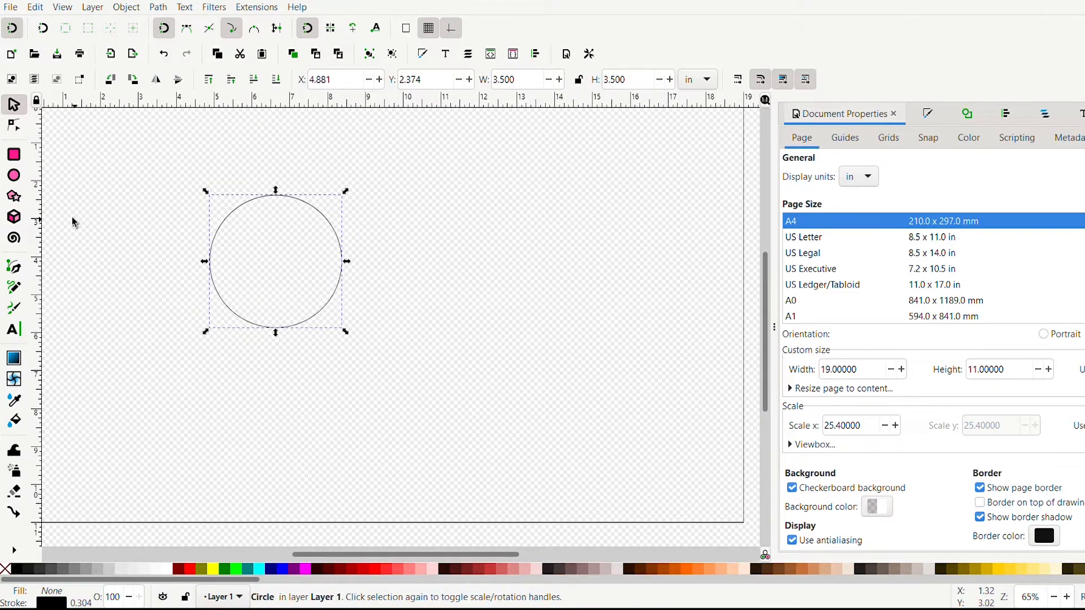
Add the text "Merry Christmas" on two lines to the right of the circle
{"action": "left_click", "coordinate": [14, 330]}
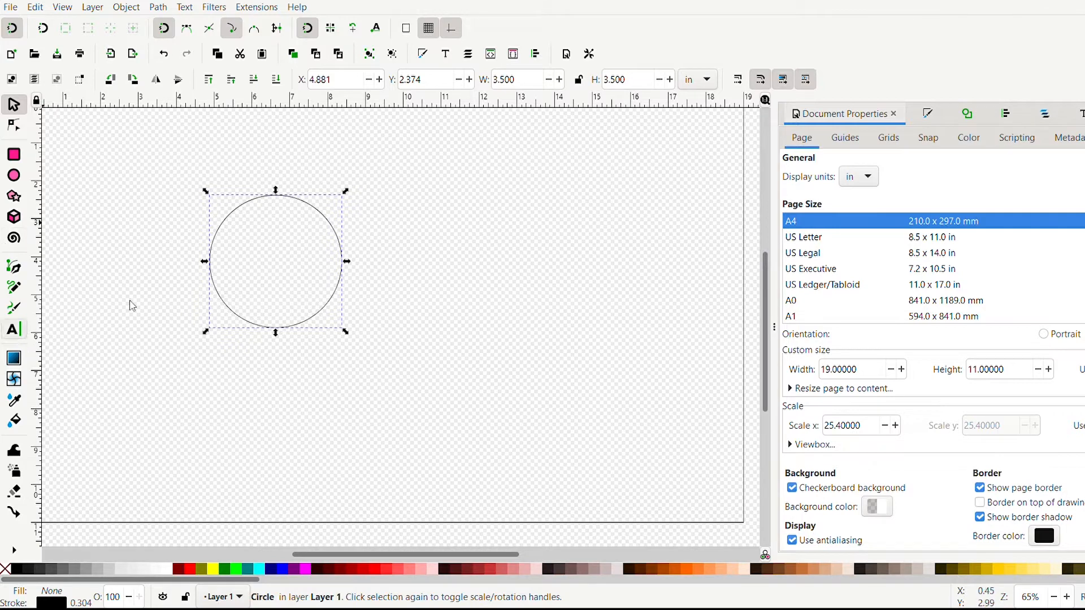
{"action": "left_click", "coordinate": [415, 235]}
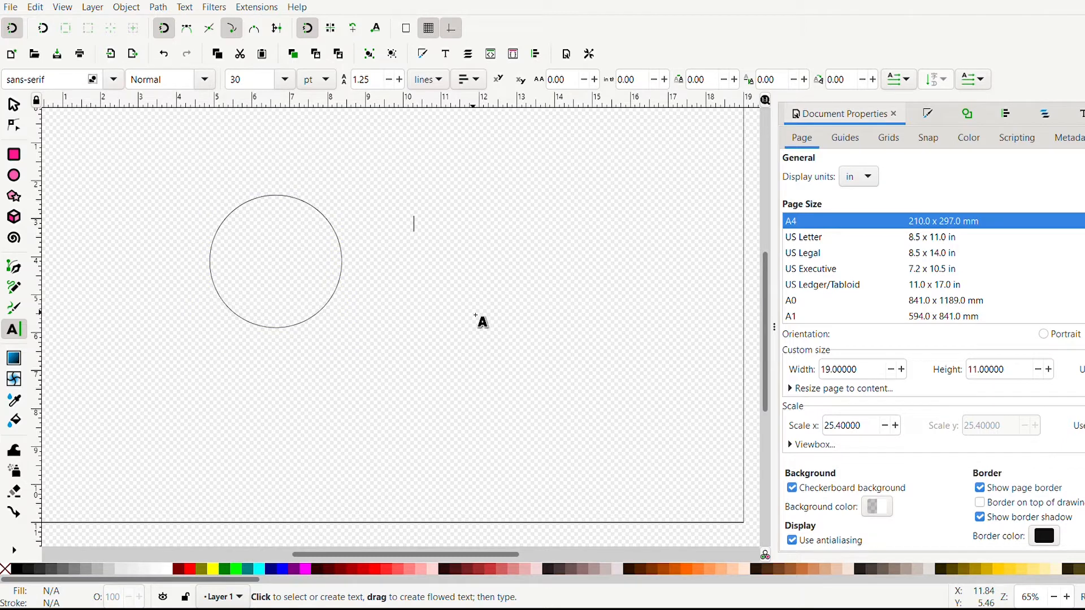
{"action": "type", "text": "MerryCHris"}
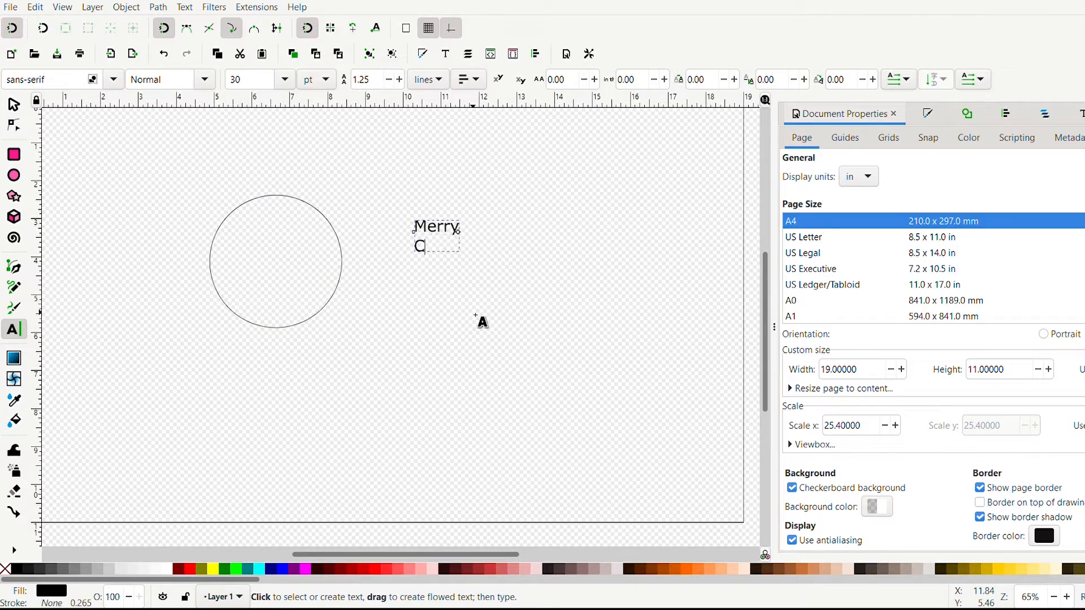
{"action": "key", "text": "BackSpace"}
{"action": "key", "text": "BackSpace"}
{"action": "key", "text": "BackSpace"}
{"action": "key", "text": "BackSpace"}
{"action": "type", "text": "hristmas"}
{"action": "left_click", "coordinate": [14, 104]}
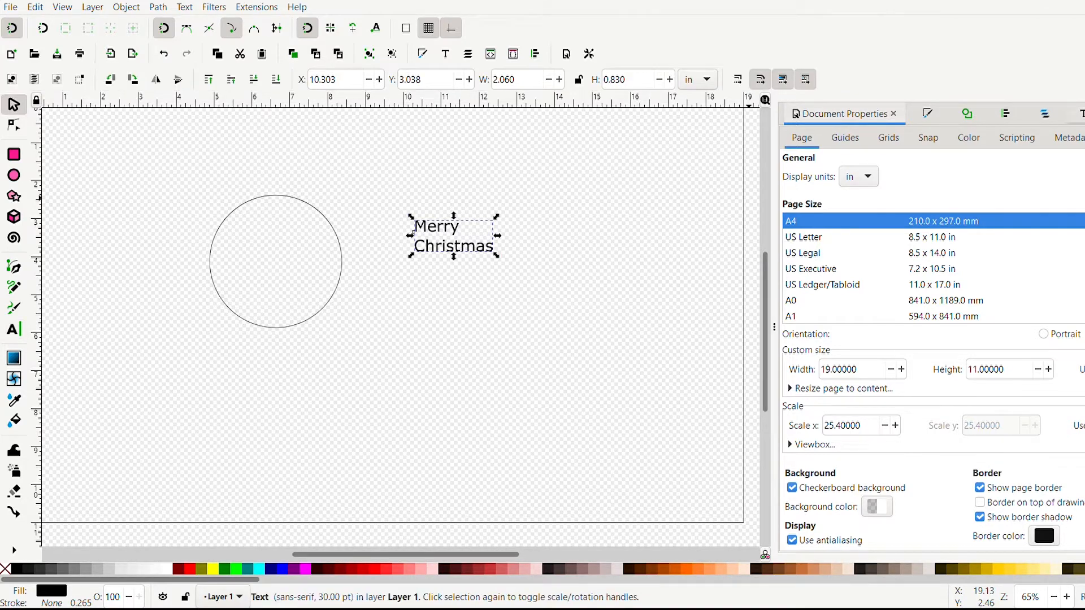
Change the text's font to Amsterdam Jungleria and fit it inside the circle at about 2.88 in wide
{"action": "key", "text": "ctrl+shift+t"}
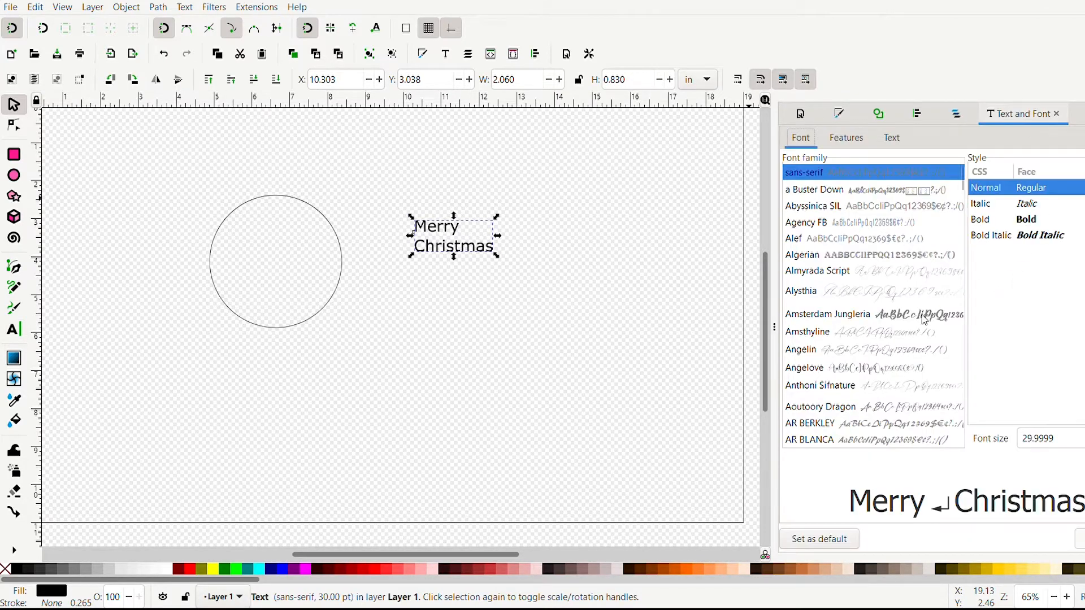
{"action": "left_click", "coordinate": [924, 318]}
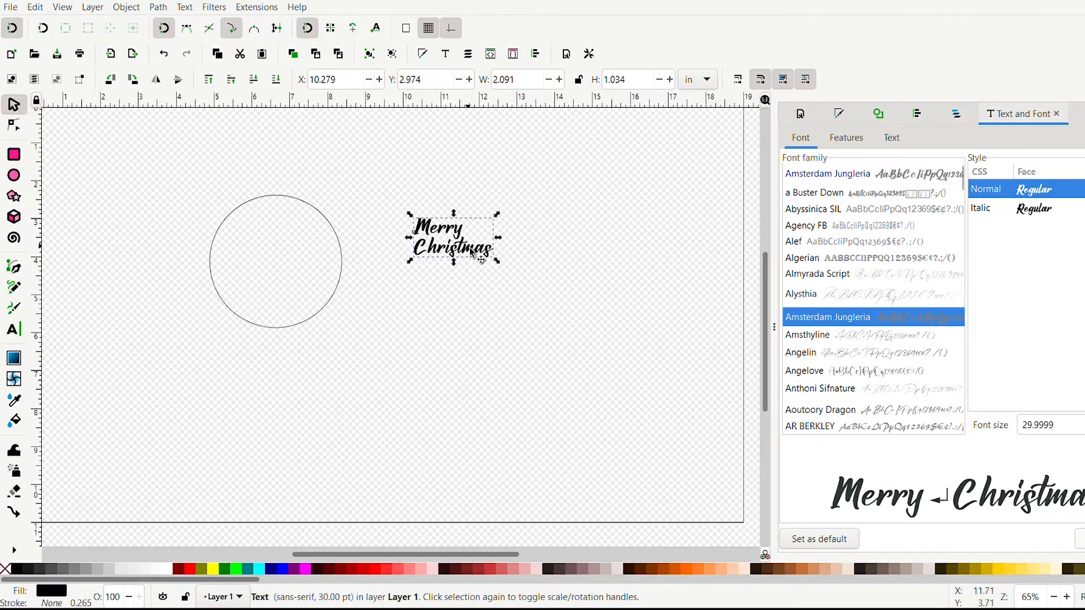
{"action": "left_click_drag", "start_coordinate": [473, 253], "coordinate": [288, 277]}
{"action": "left_click", "coordinate": [288, 277]}
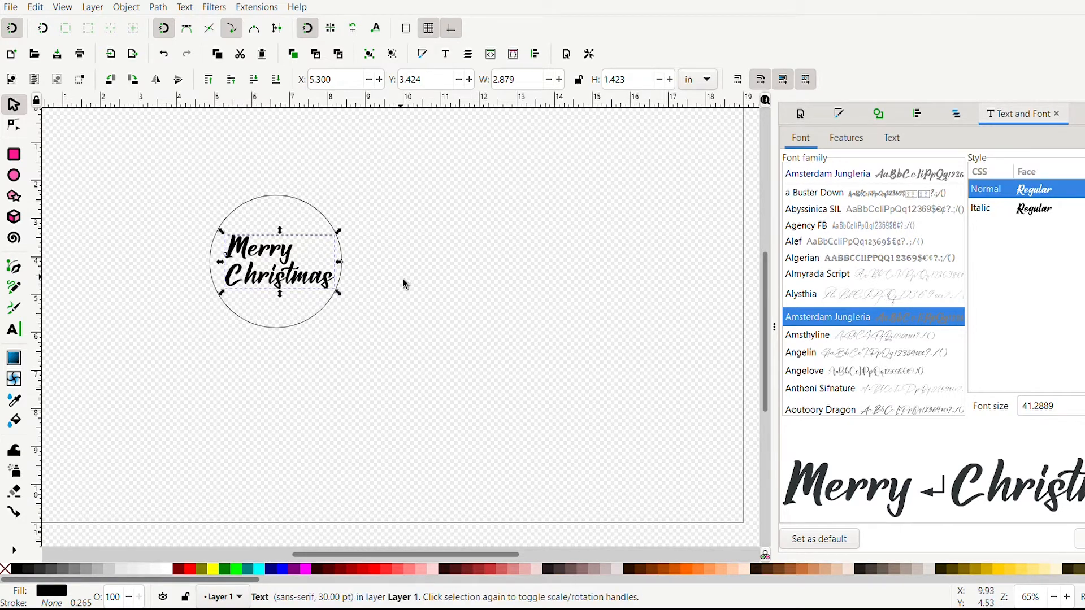
Fill the Merry Christmas text with red
{"action": "left_click", "coordinate": [403, 278]}
{"action": "left_click", "coordinate": [290, 279]}
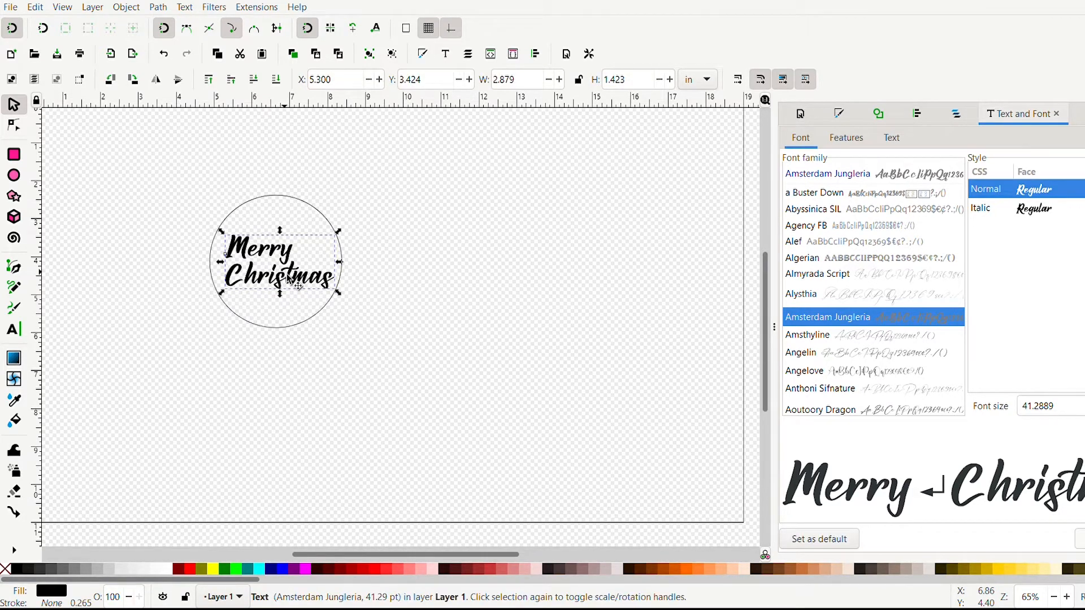
{"action": "left_click", "coordinate": [188, 570]}
{"action": "left_click", "coordinate": [542, 415]}
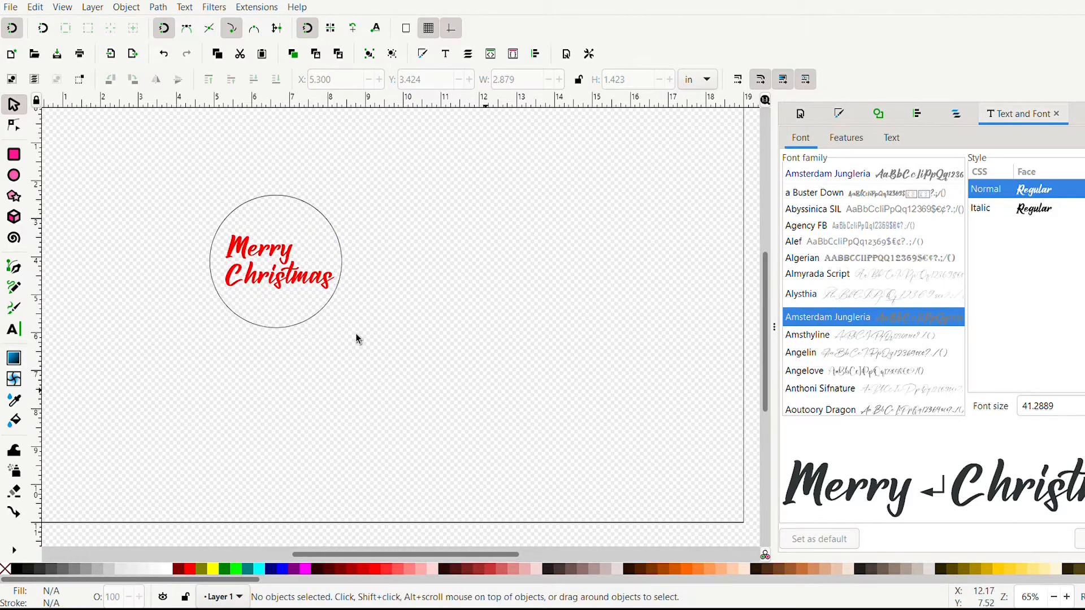
Save the drawing as a file, switch to Glowforge, upload it as a new design and reposition the circle on the bed
{"action": "key", "text": "ctrl+shift+s"}
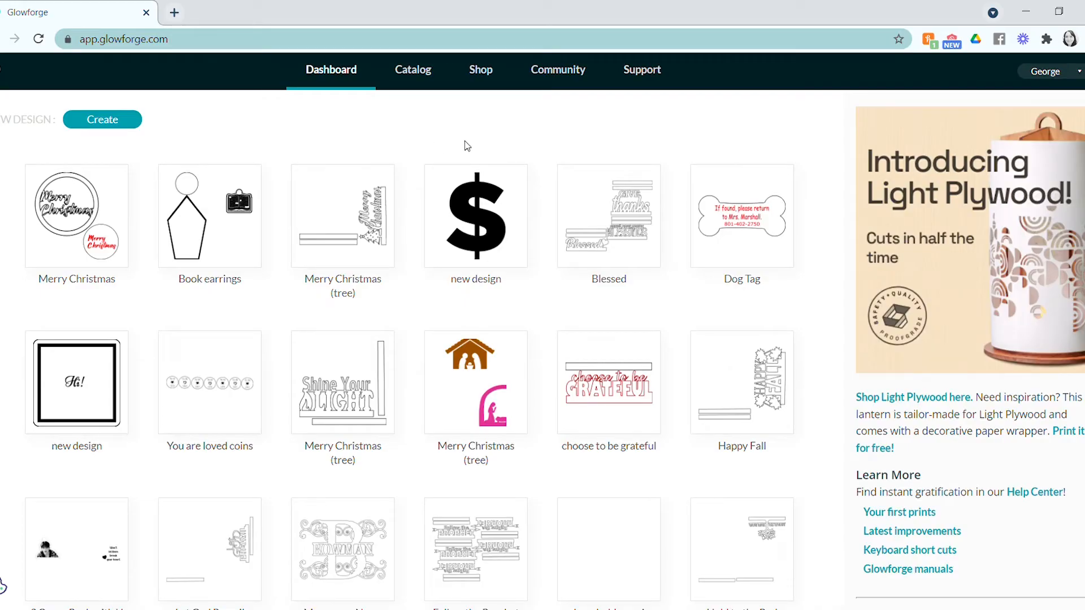
{"action": "left_click", "coordinate": [128, 124]}
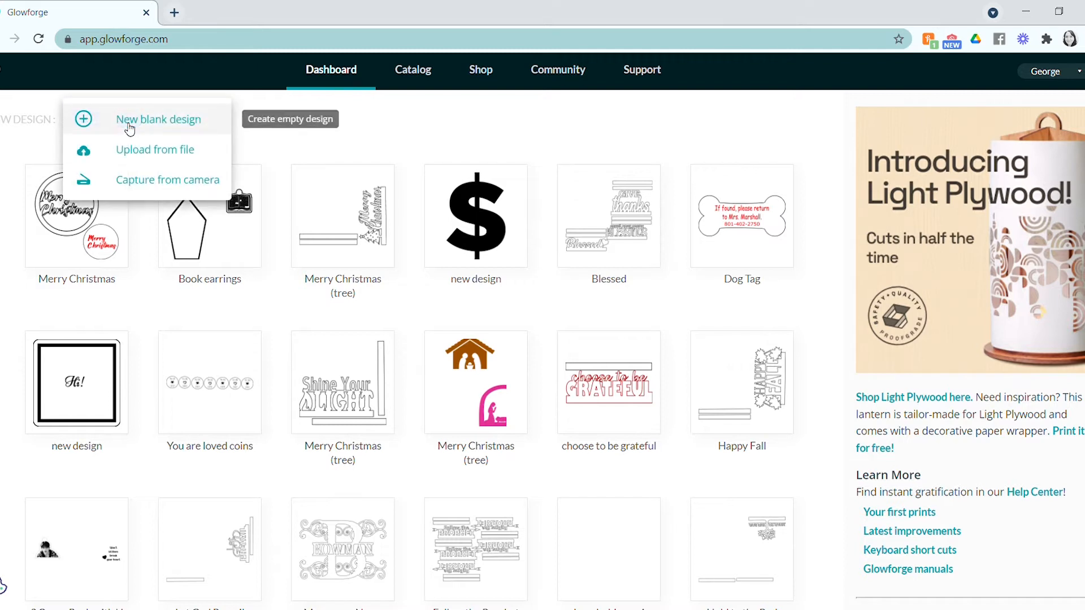
{"action": "left_click", "coordinate": [136, 159]}
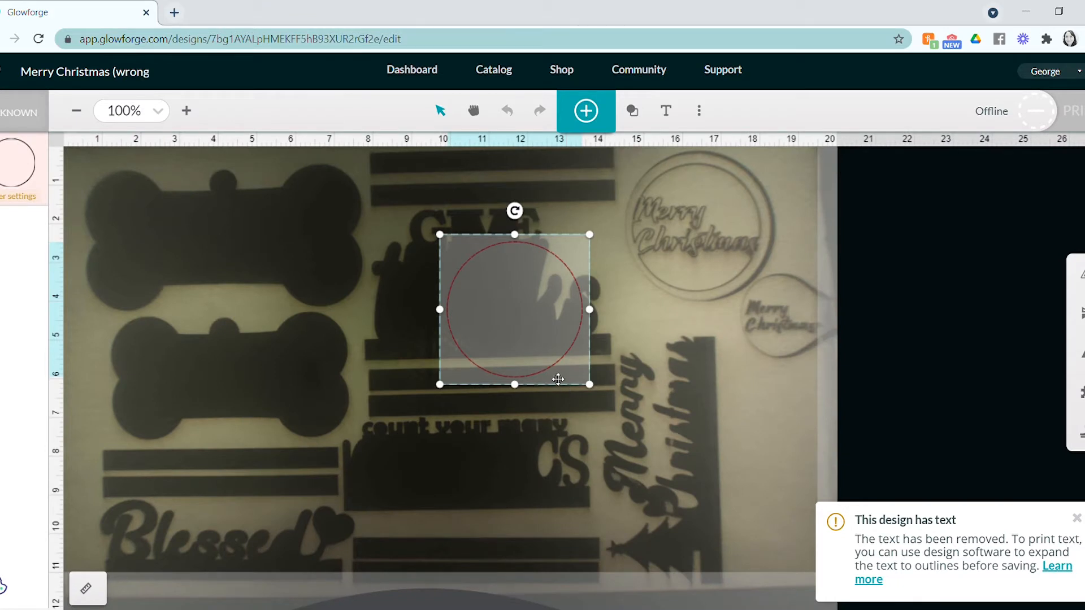
{"action": "left_click_drag", "start_coordinate": [557, 375], "coordinate": [514, 390]}
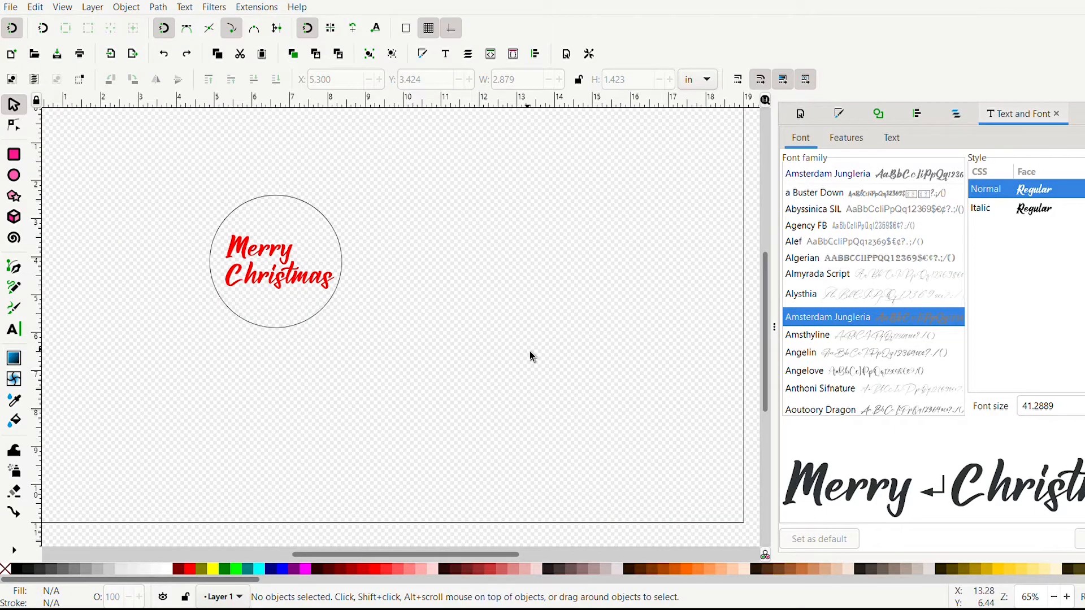
In Inkscape, convert the Merry Christmas text from object to path and ungroup the letters
{"action": "left_click", "coordinate": [282, 272]}
{"action": "left_click", "coordinate": [159, 8]}
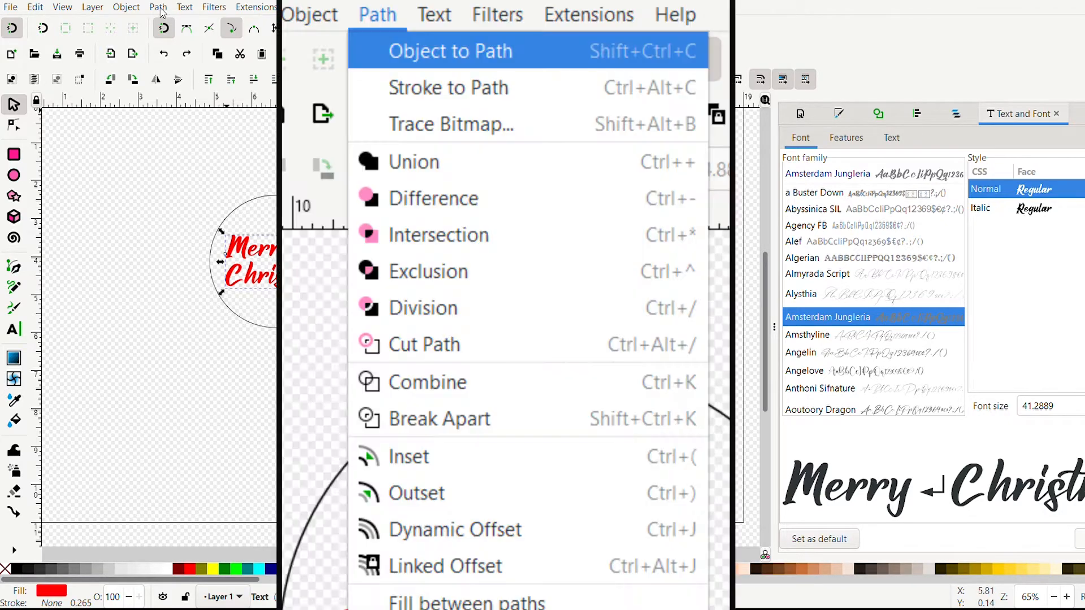
{"action": "left_click", "coordinate": [237, 28]}
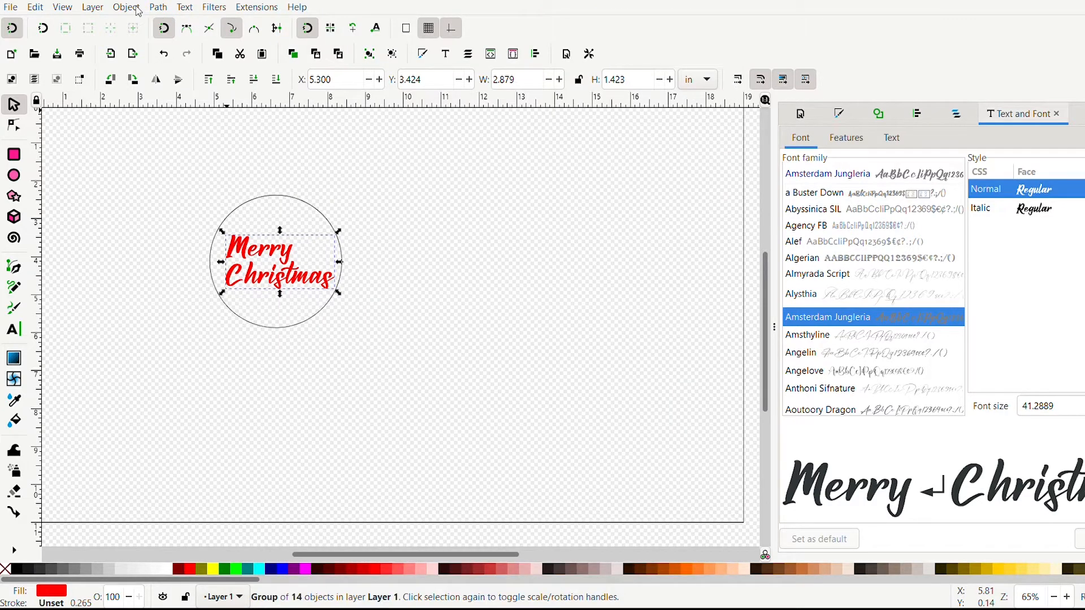
{"action": "left_click", "coordinate": [138, 12]}
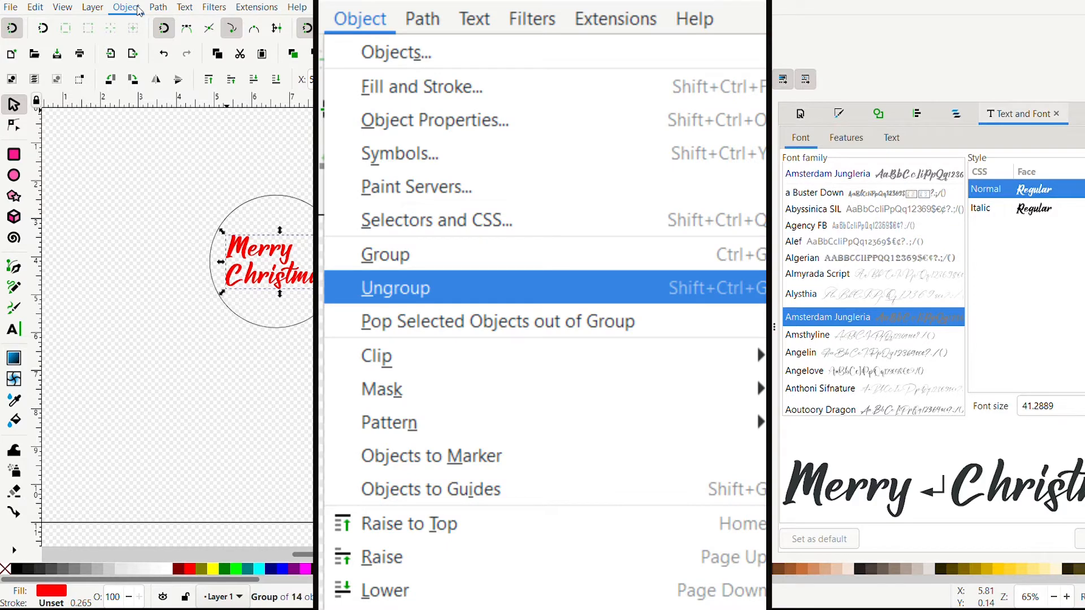
{"action": "left_click", "coordinate": [161, 153]}
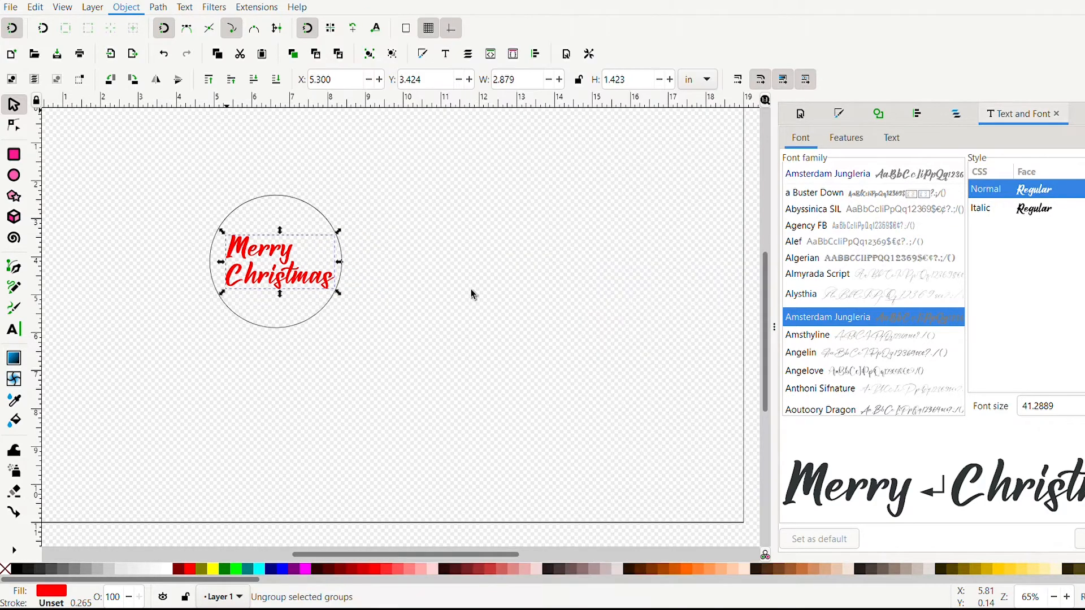
Save the drawing as Merry Christmas.svg, switch to Glowforge and position the imported circle and lettering on the bed
{"action": "key", "text": "plus"}
{"action": "key", "text": "plus"}
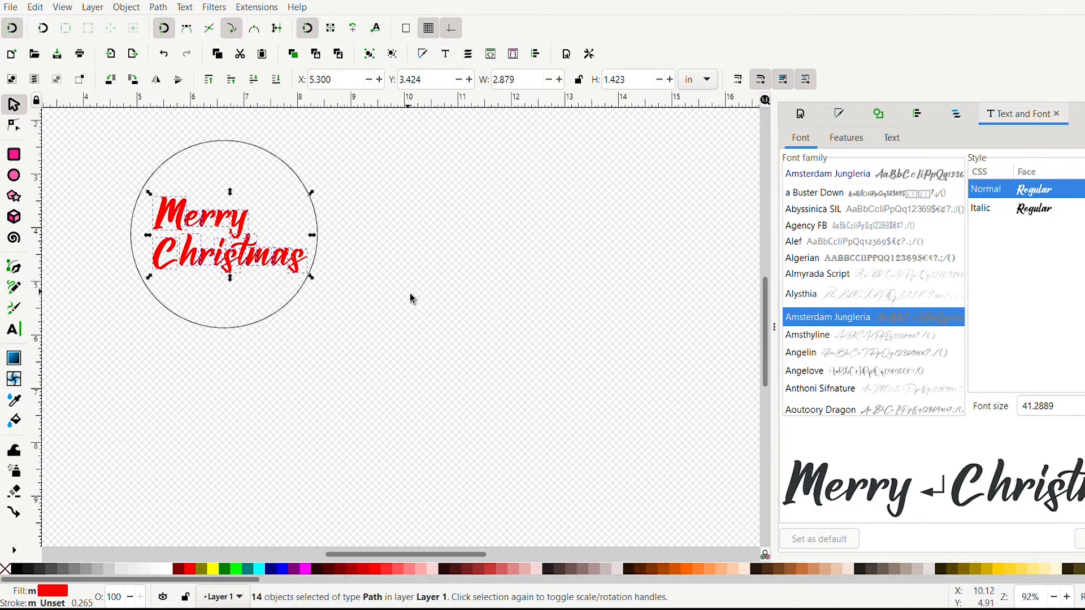
{"action": "left_click_drag", "start_coordinate": [415, 555], "coordinate": [389, 554]}
{"action": "left_click_drag", "start_coordinate": [766, 330], "coordinate": [766, 313]}
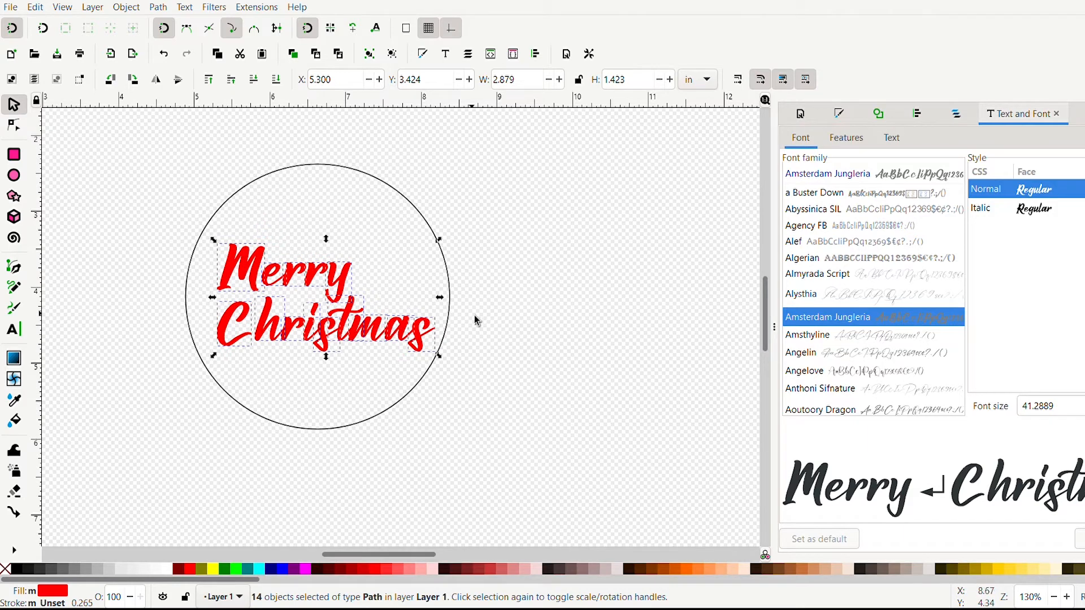
{"action": "left_click", "coordinate": [547, 341]}
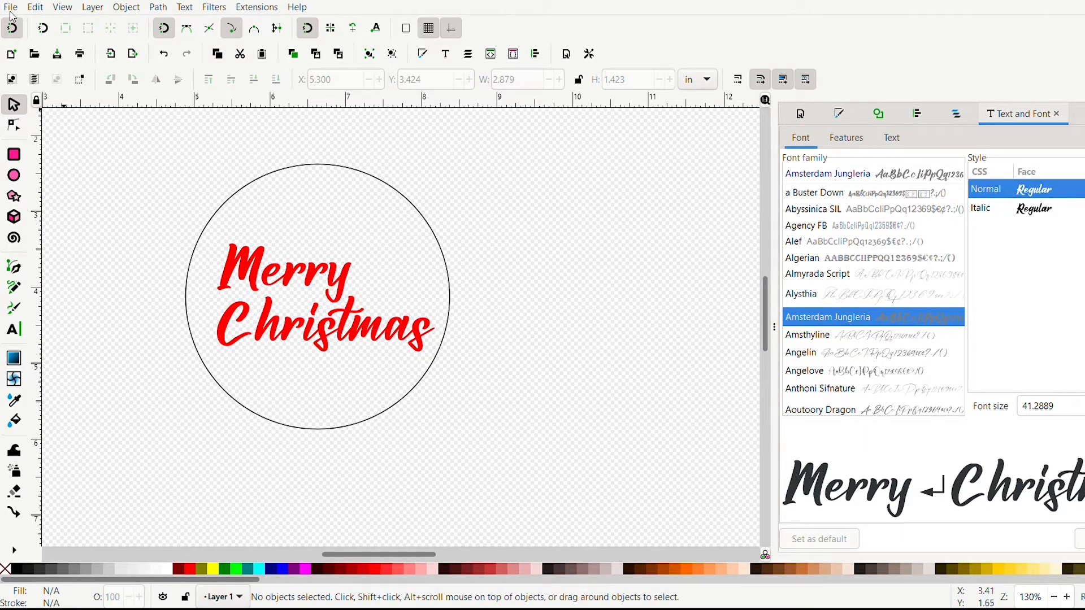
{"action": "key", "text": "ctrl+s"}
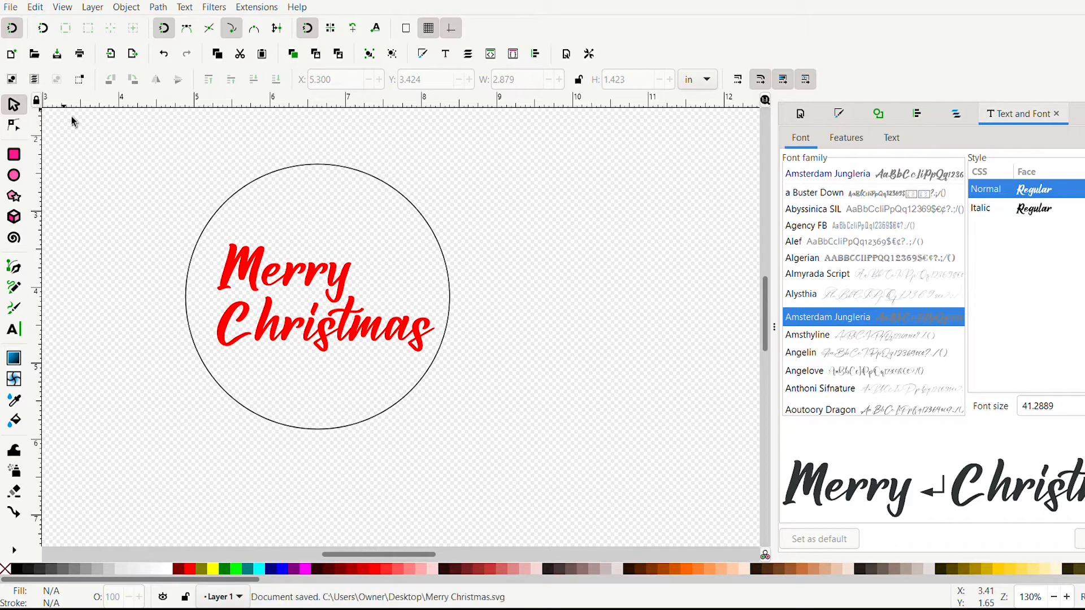
{"action": "left_click", "coordinate": [585, 583]}
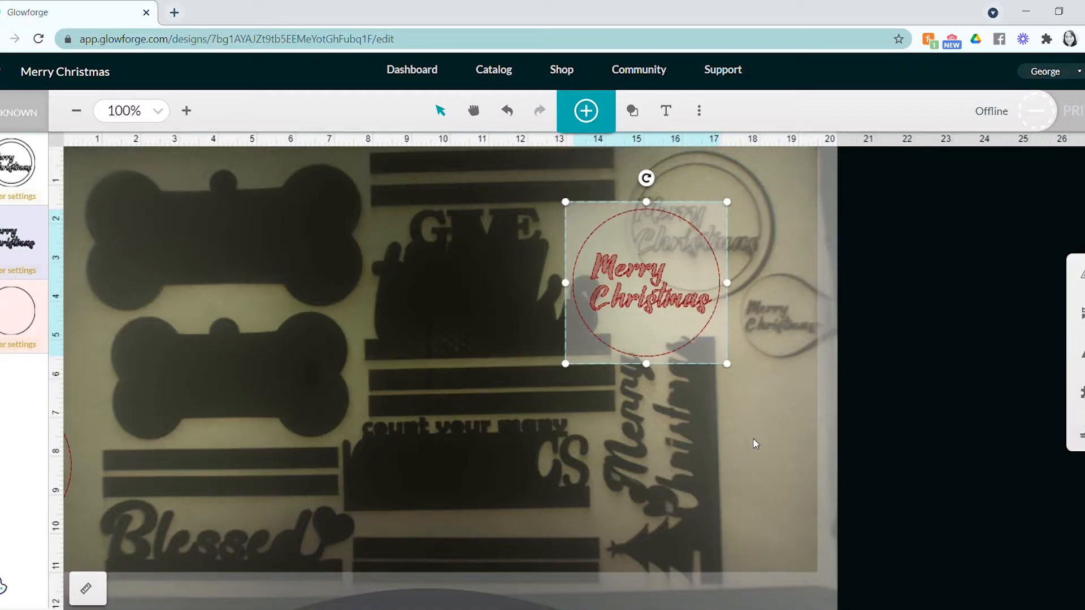
{"action": "left_click_drag", "start_coordinate": [687, 354], "coordinate": [692, 355]}
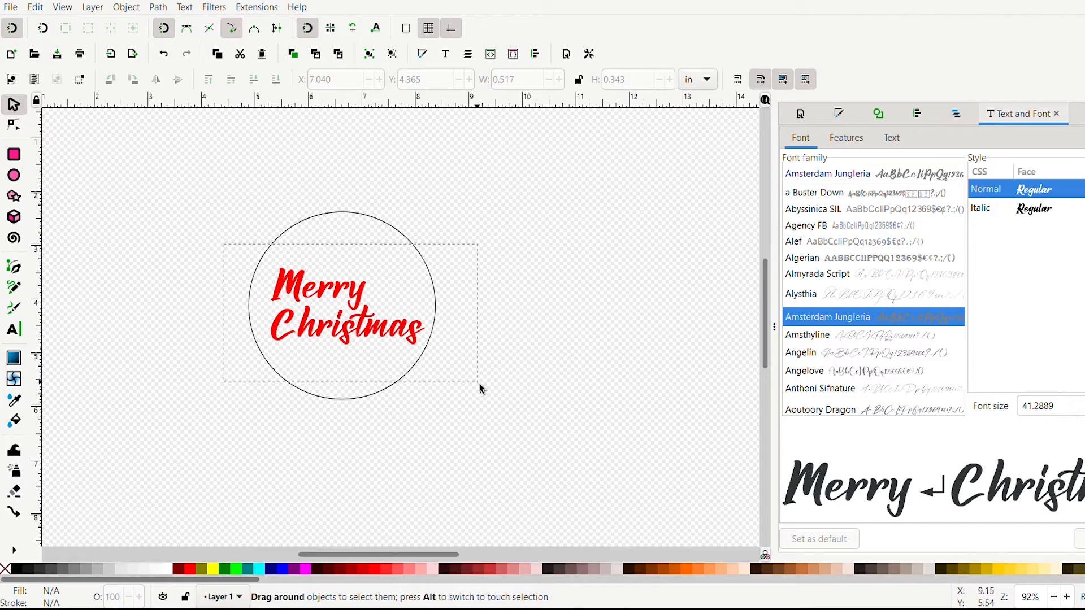
In Inkscape, move all the Merry Christmas letters out of the circle to the empty area on its right
{"action": "left_click_drag", "start_coordinate": [483, 389], "coordinate": [481, 389]}
{"action": "left_click_drag", "start_coordinate": [382, 329], "coordinate": [639, 314]}
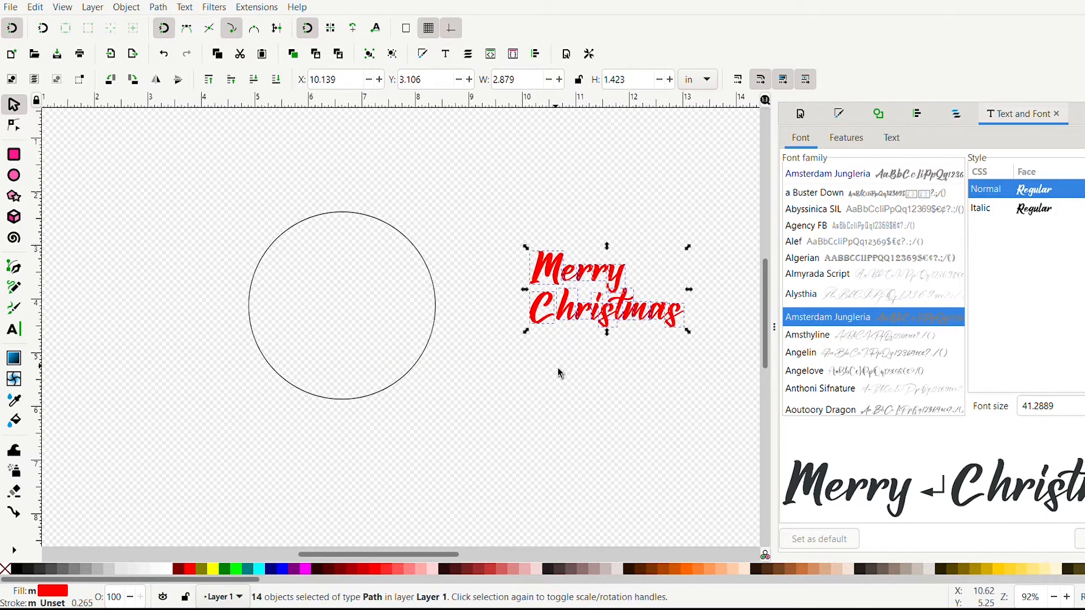
Copy the 3.5 in circle and paste a duplicate of it on the page
{"action": "left_click", "coordinate": [435, 345]}
{"action": "left_click", "coordinate": [433, 344]}
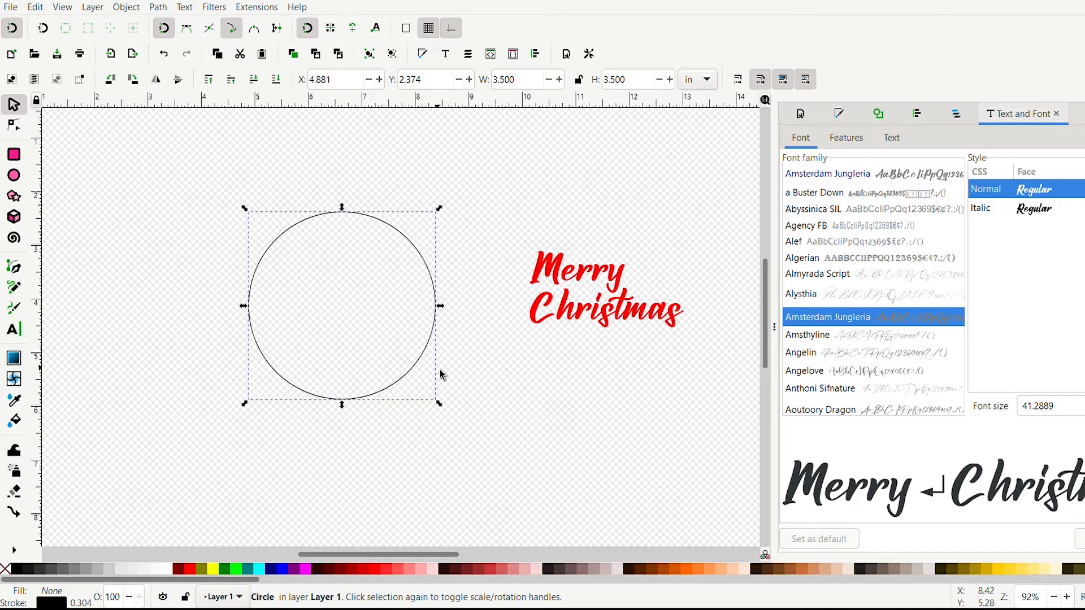
{"action": "key", "text": "ctrl+c"}
{"action": "key", "text": "ctrl+v"}
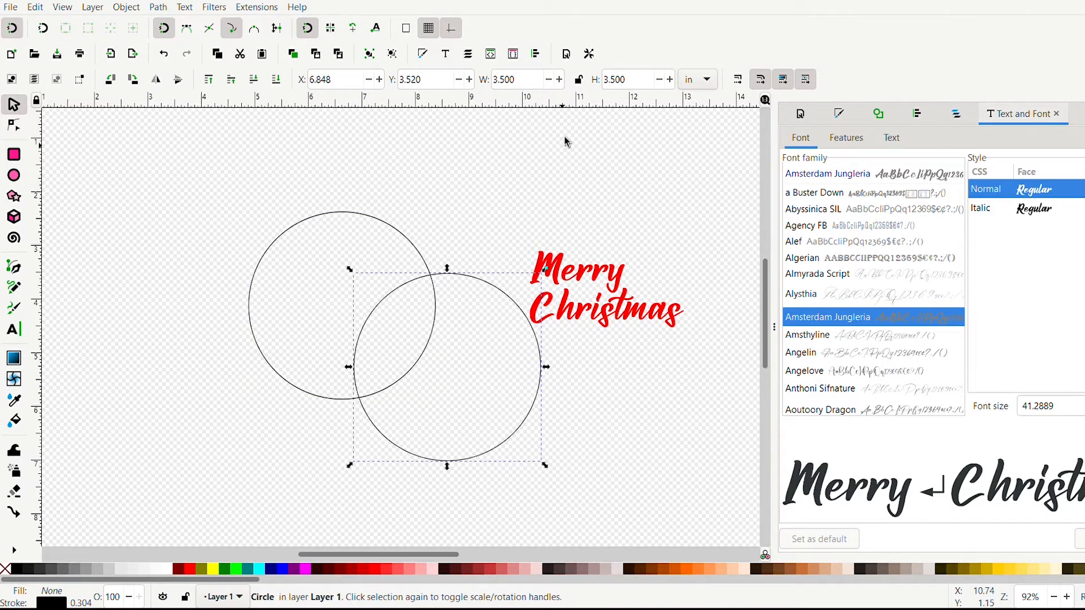
Lock the duplicate circle's proportions, set its width to 2.5 in and center it inside the original circle
{"action": "left_click", "coordinate": [578, 79]}
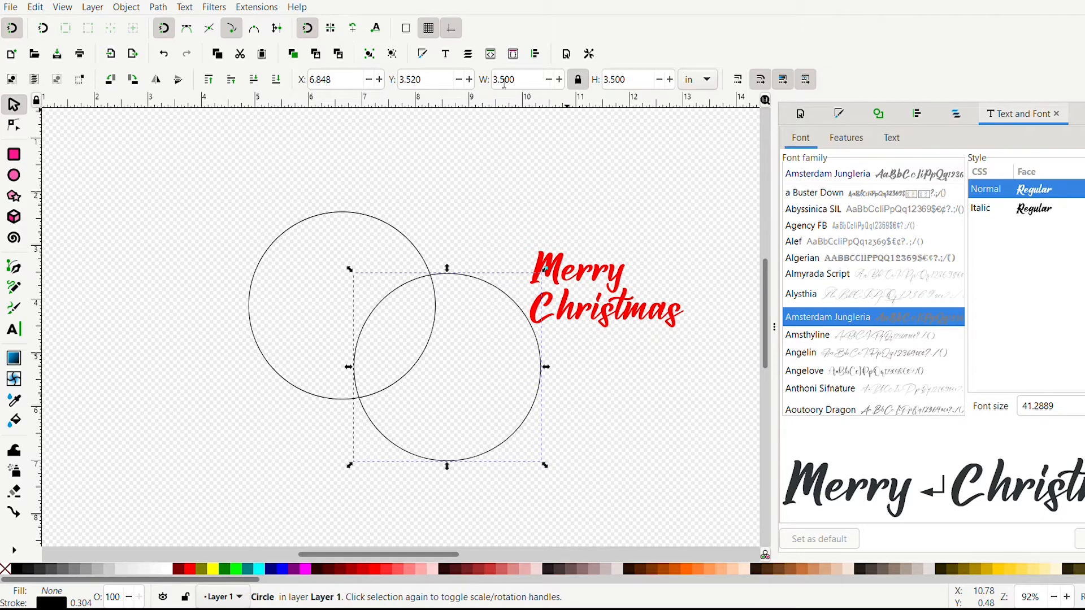
{"action": "left_click", "coordinate": [504, 80]}
{"action": "key", "text": "BackSpace"}
{"action": "type", "text": "2"}
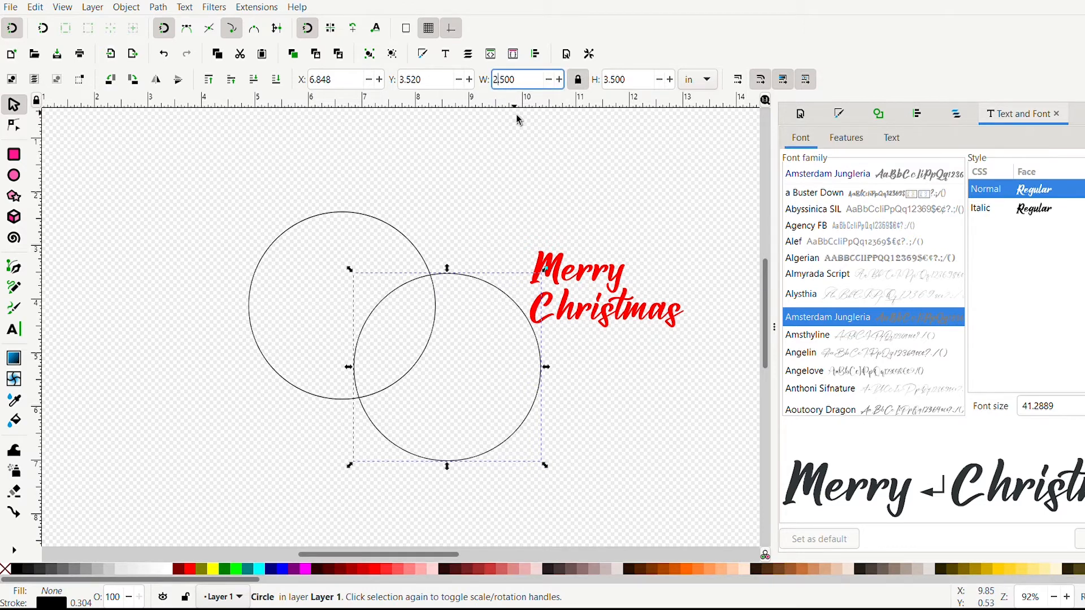
{"action": "key", "text": "Return"}
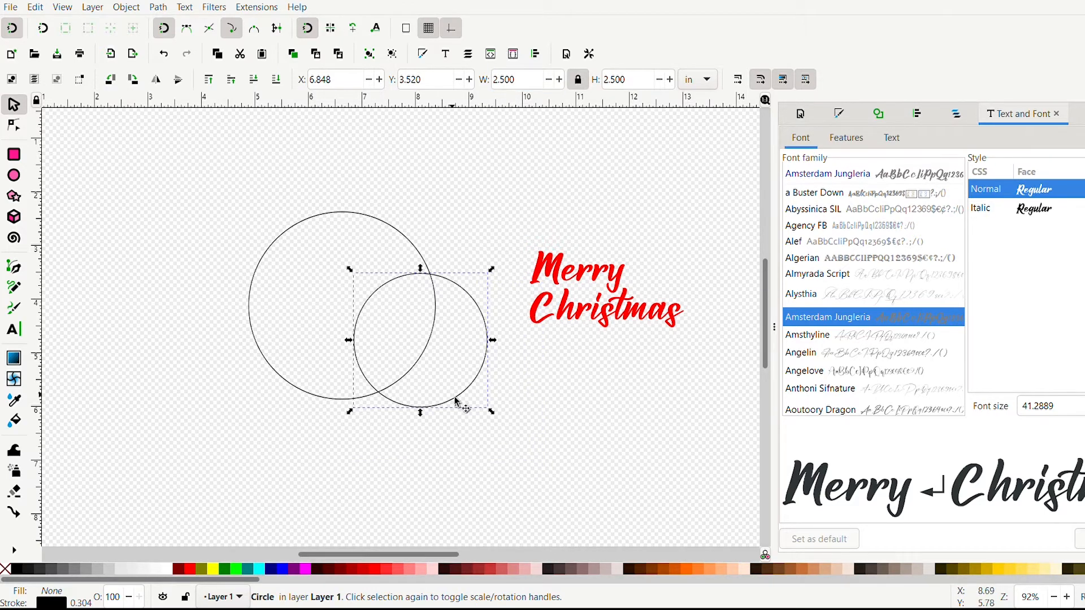
{"action": "left_click_drag", "start_coordinate": [443, 400], "coordinate": [373, 360]}
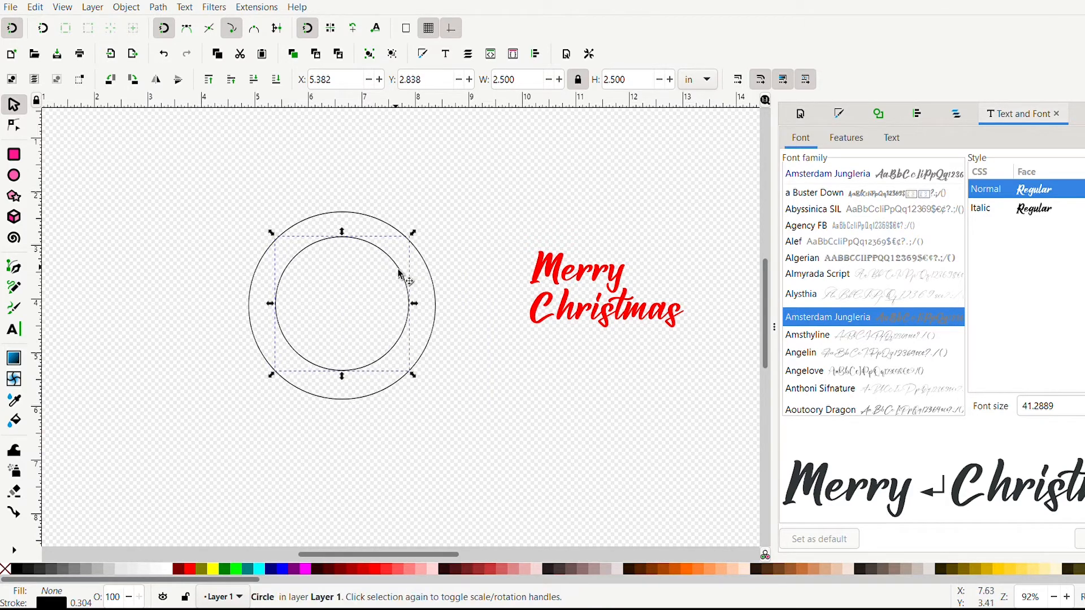
Open the Align and Distribute options and try to center the outer circle horizontally
{"action": "left_click", "coordinate": [389, 230]}
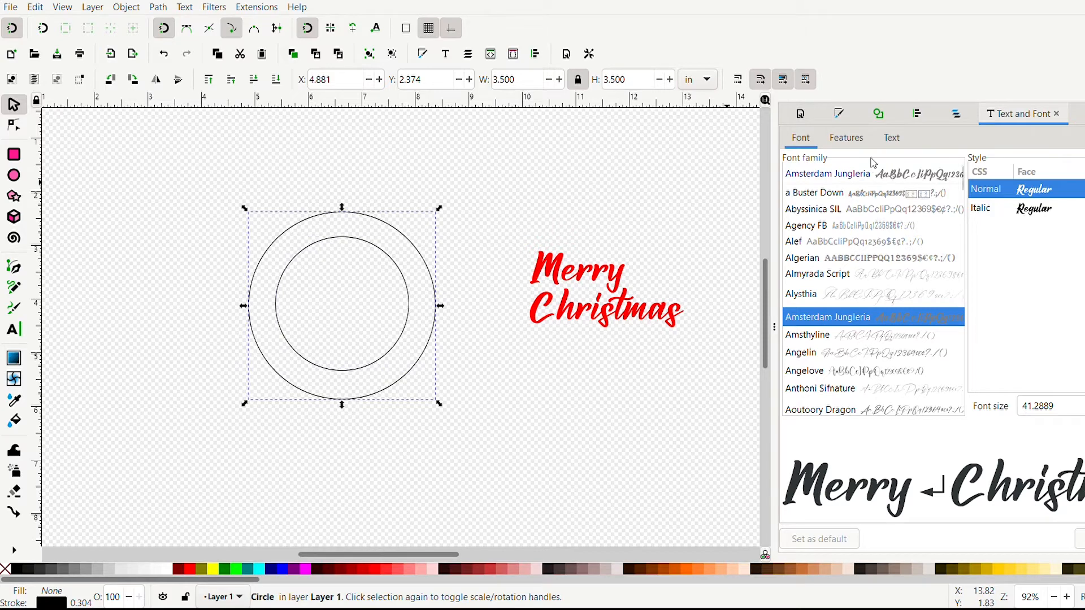
{"action": "left_click", "coordinate": [923, 116]}
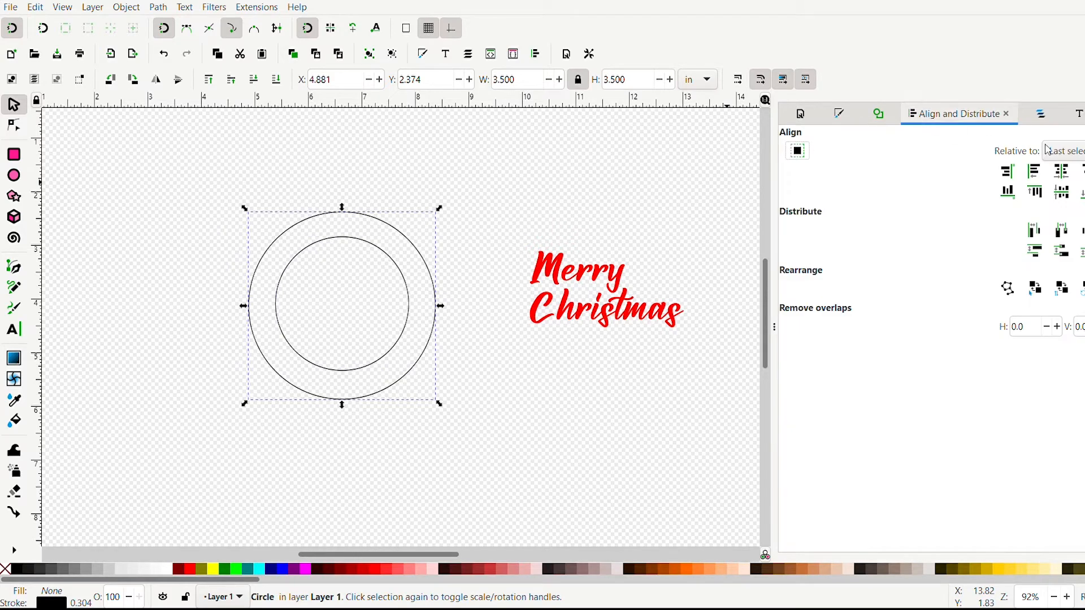
{"action": "left_click", "coordinate": [1068, 172]}
{"action": "left_click", "coordinate": [692, 427]}
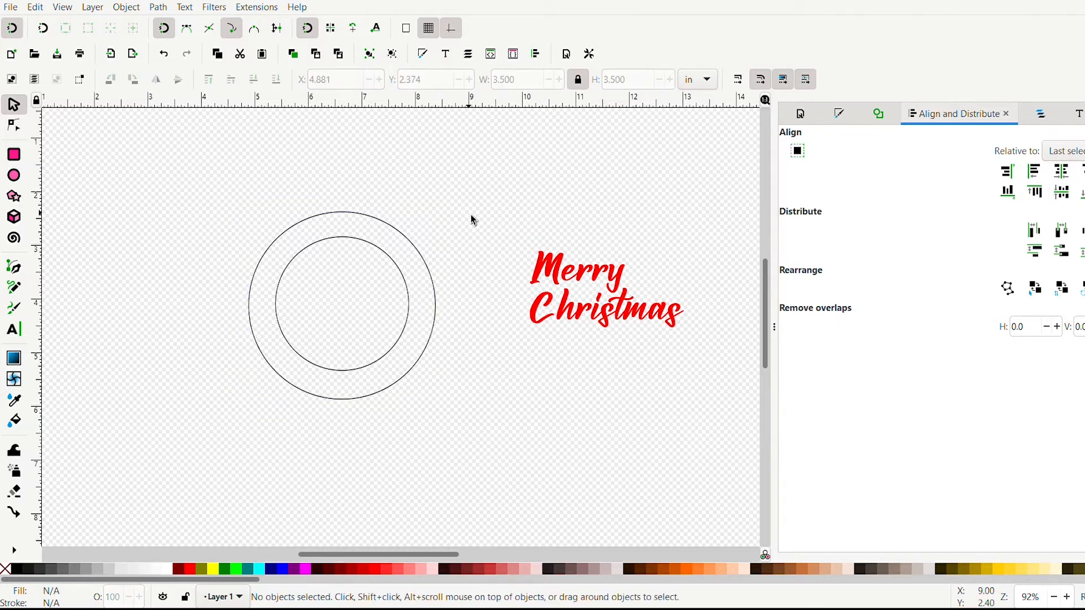
Try the Merry Christmas letters inside the inner circle, scaled to about 2.5 in wide, and move them back beside the circles
{"action": "left_click_drag", "start_coordinate": [470, 214], "coordinate": [709, 358]}
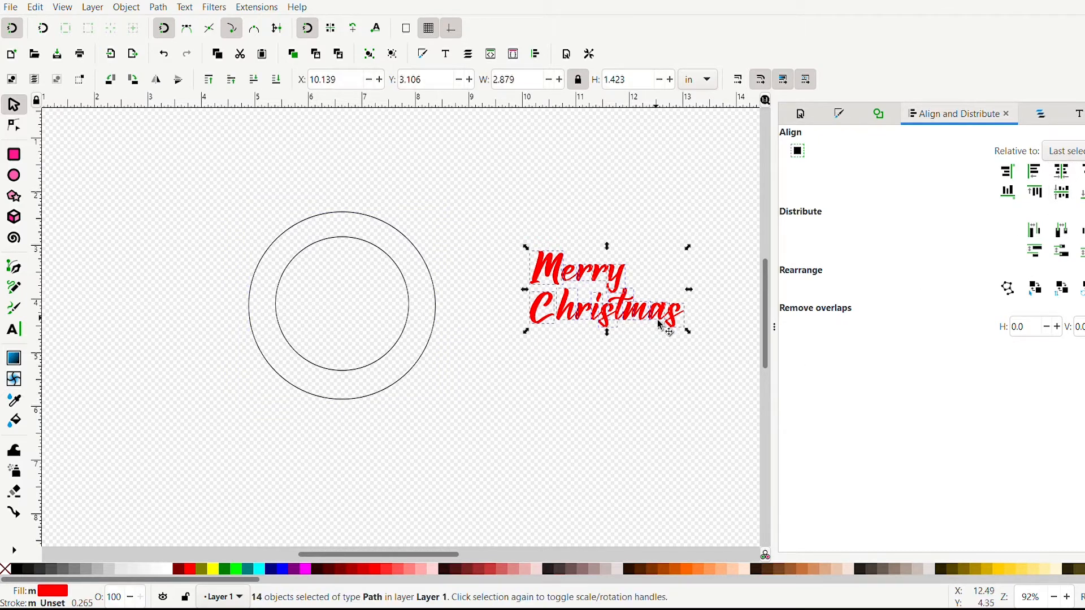
{"action": "left_click_drag", "start_coordinate": [657, 321], "coordinate": [547, 282]}
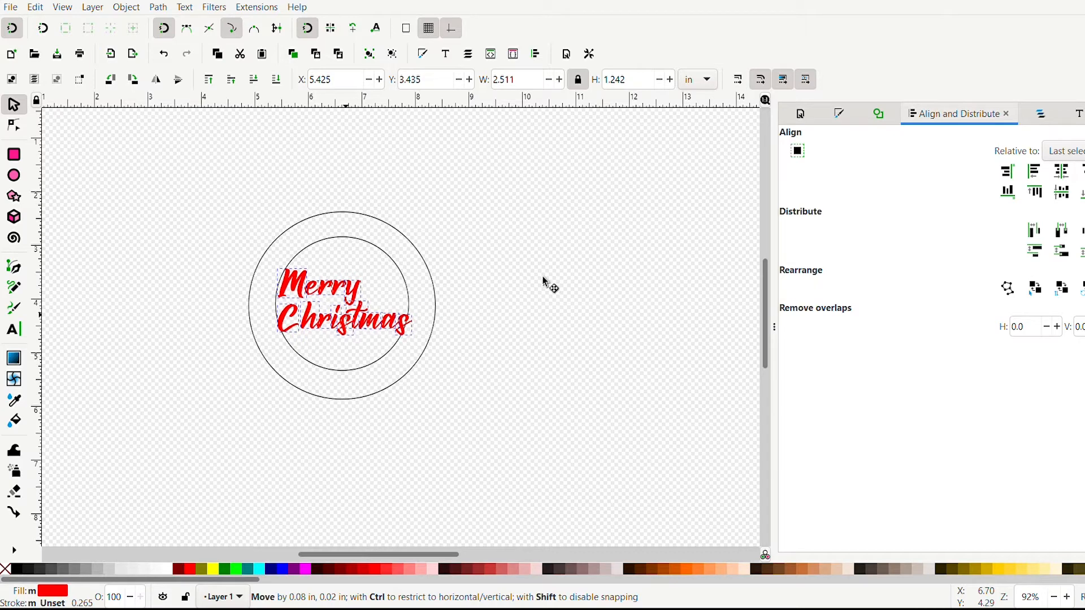
Set the inner circle's width to 3.5 in and center it horizontally and vertically with the original circle
{"action": "left_click", "coordinate": [405, 330]}
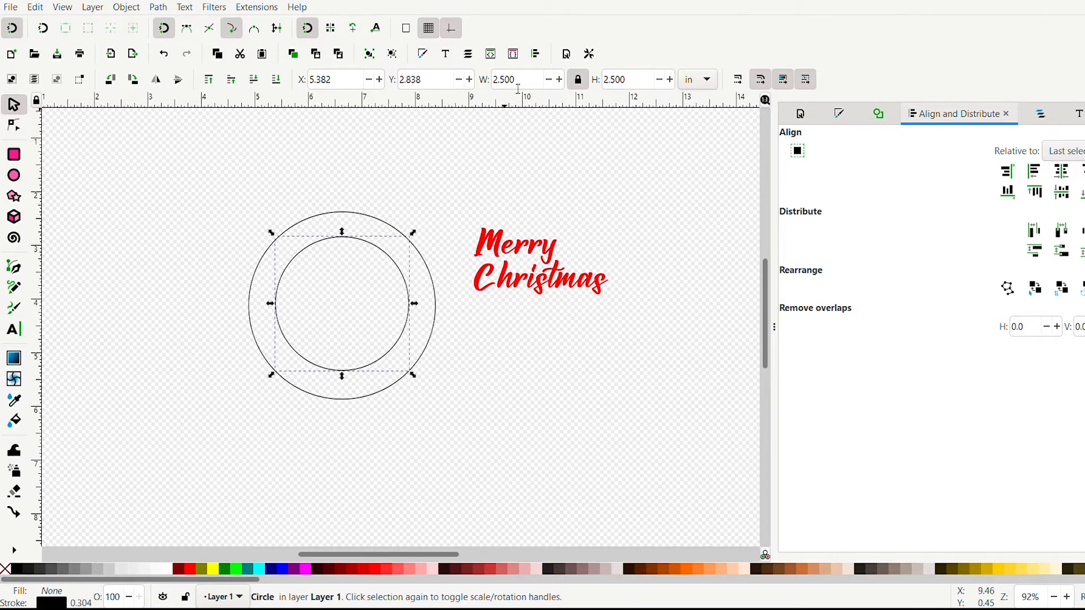
{"action": "left_click_drag", "start_coordinate": [503, 85], "coordinate": [495, 83]}
{"action": "type", "text": "3"}
{"action": "key", "text": "Return"}
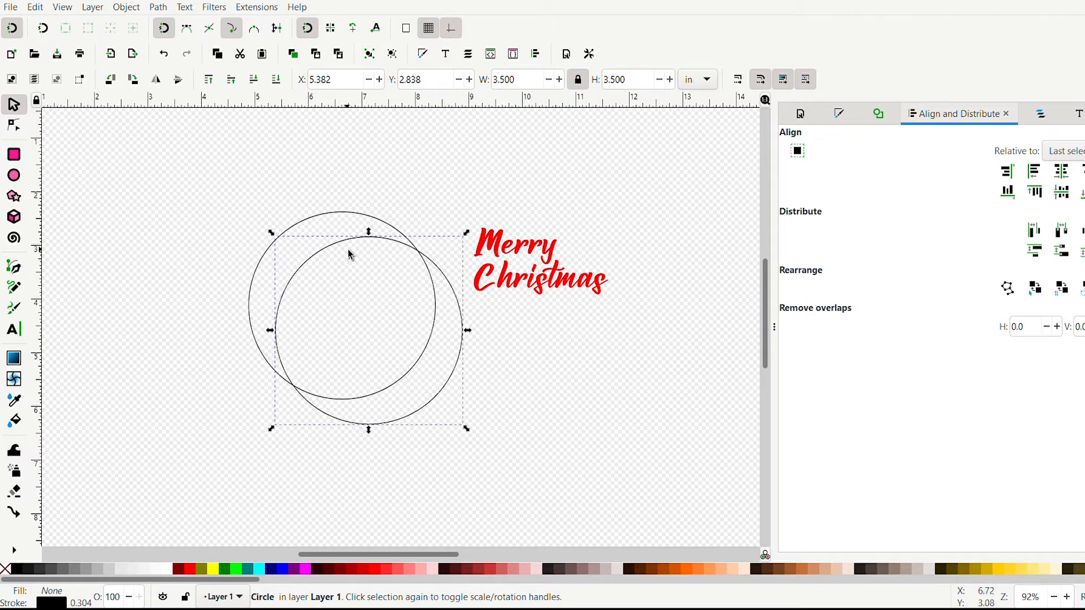
{"action": "left_click", "coordinate": [338, 214], "text": "shift"}
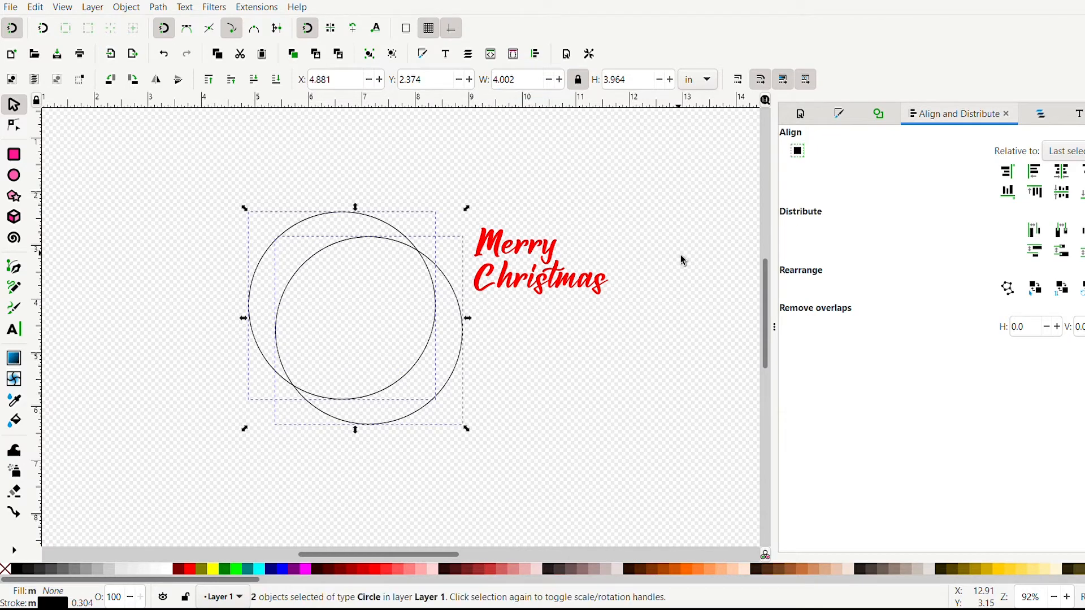
{"action": "left_click", "coordinate": [1061, 170]}
{"action": "left_click", "coordinate": [1061, 192]}
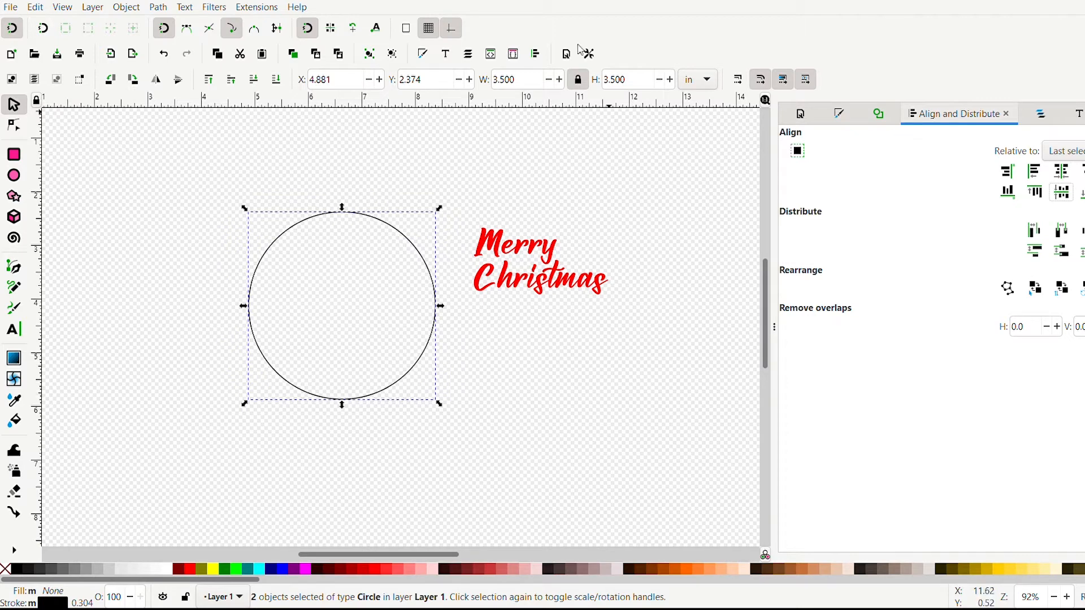
Set the width of both selected circles to 3 in and move them down together
{"action": "left_click_drag", "start_coordinate": [516, 84], "coordinate": [484, 79]}
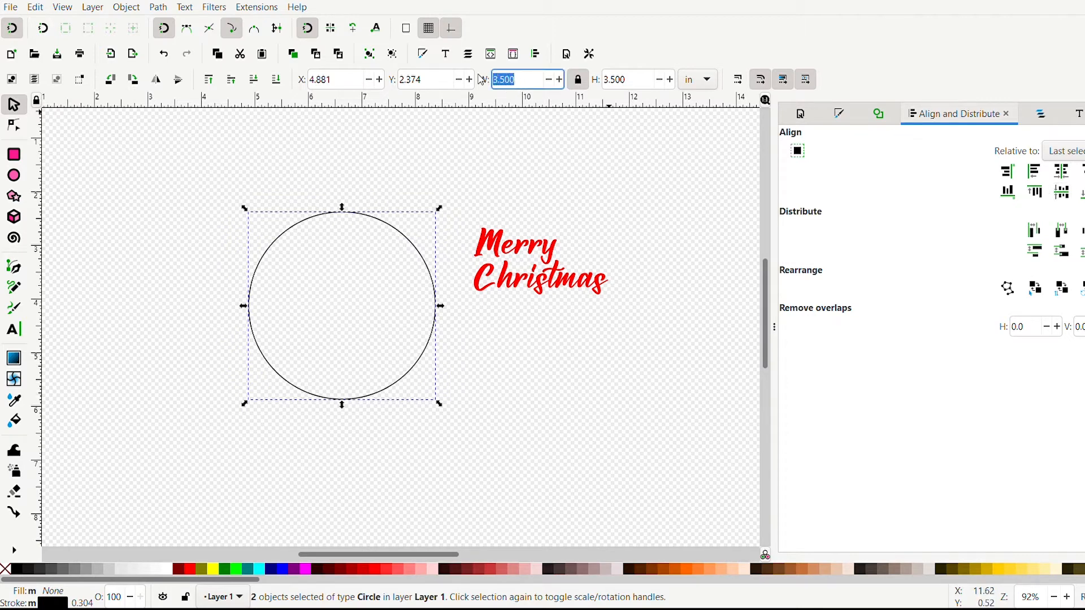
{"action": "type", "text": "3"}
{"action": "key", "text": "Return"}
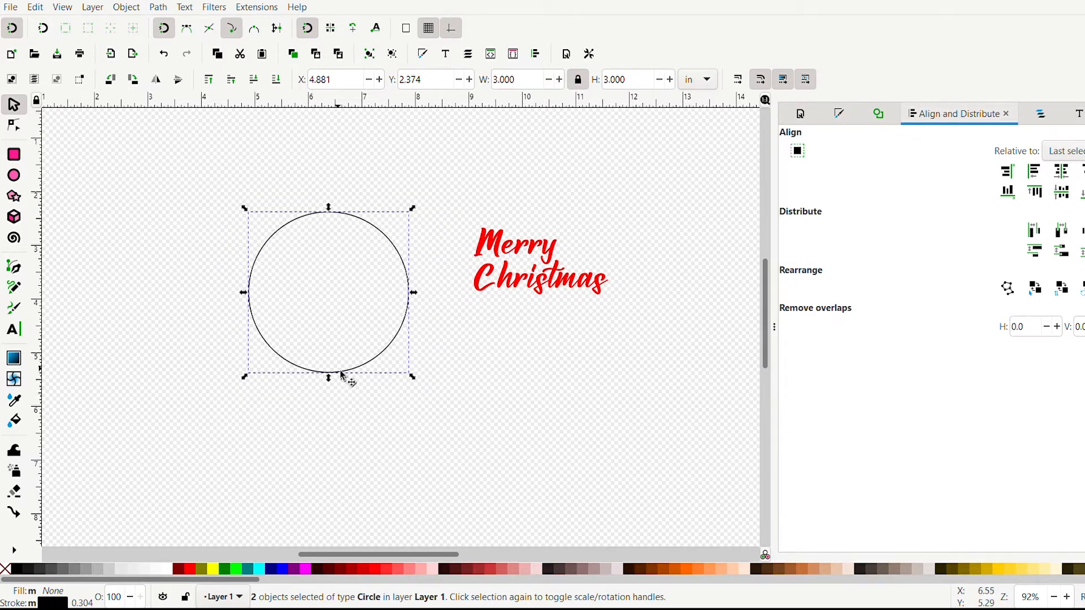
{"action": "left_click_drag", "start_coordinate": [341, 373], "coordinate": [378, 445]}
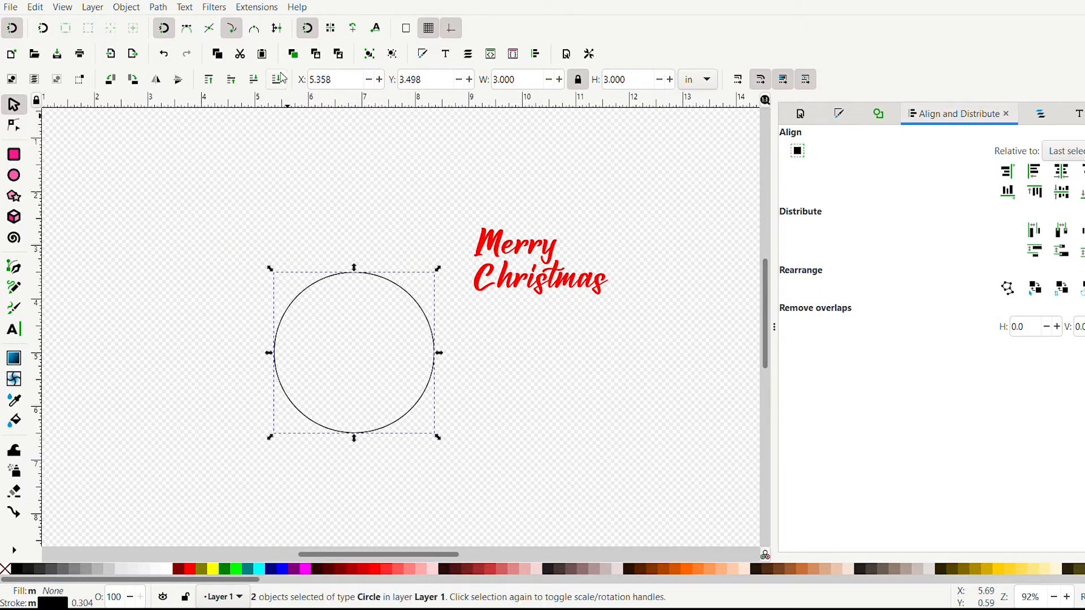
Undo the move, the resize and the vertical centering of the two circles
{"action": "left_click", "coordinate": [164, 54]}
{"action": "left_click", "coordinate": [164, 54]}
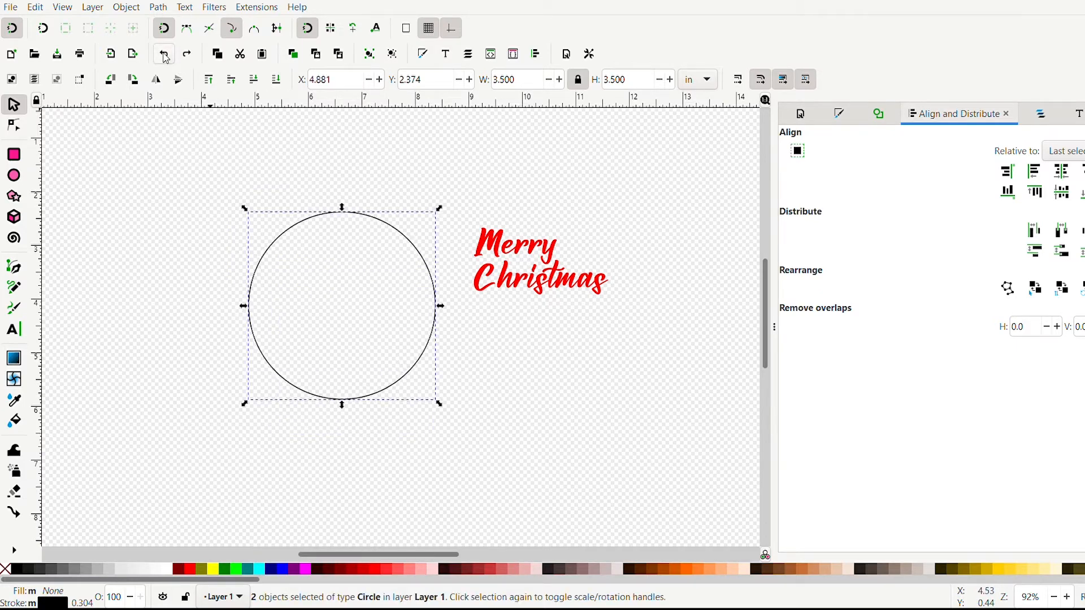
{"action": "left_click", "coordinate": [164, 54]}
{"action": "left_click", "coordinate": [474, 371]}
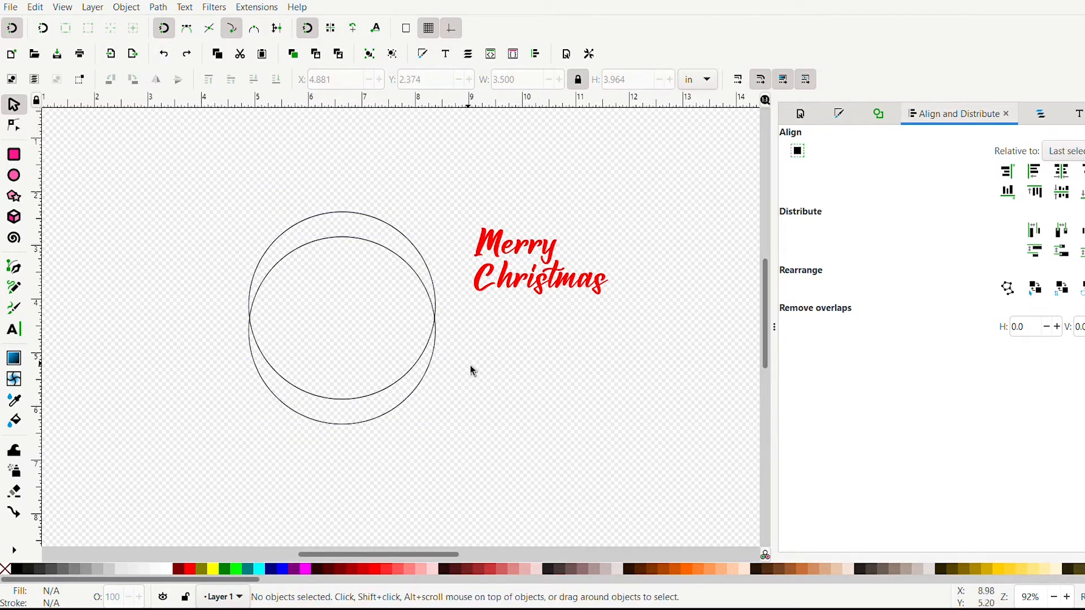
Set the lower circle's width to 3 in and center it horizontally and vertically inside the original circle
{"action": "left_click", "coordinate": [429, 384]}
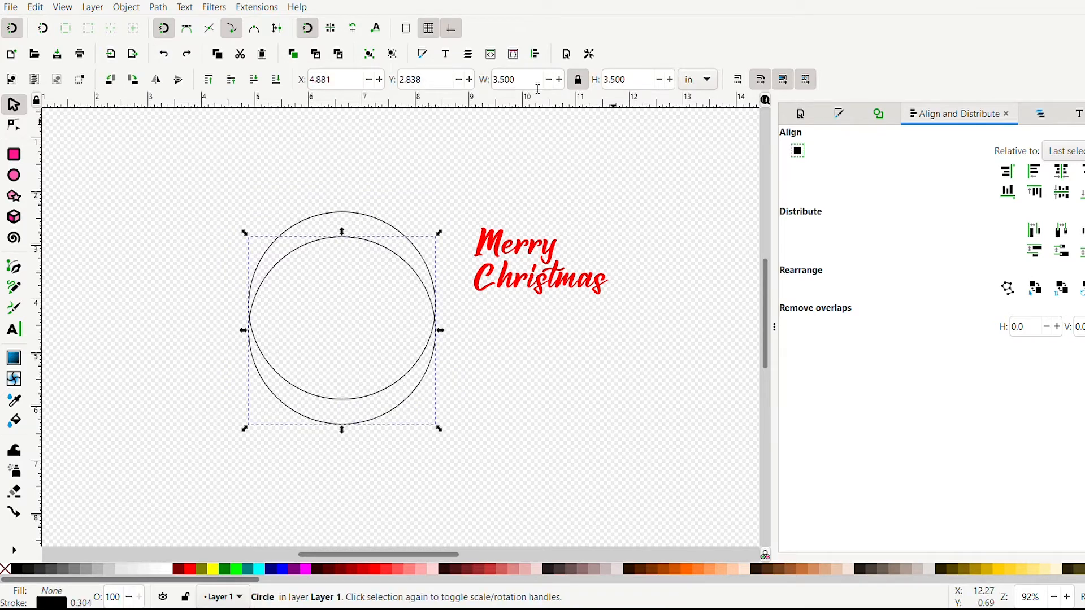
{"action": "triple_click", "coordinate": [537, 85]}
{"action": "type", "text": "3"}
{"action": "key", "text": "Return"}
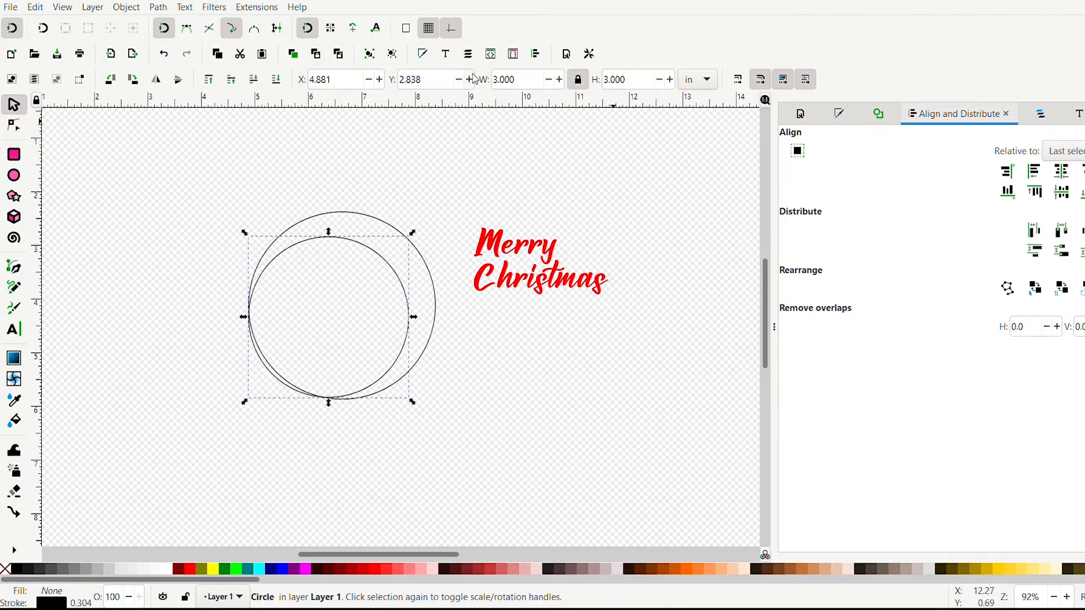
{"action": "left_click", "coordinate": [439, 305], "text": "shift"}
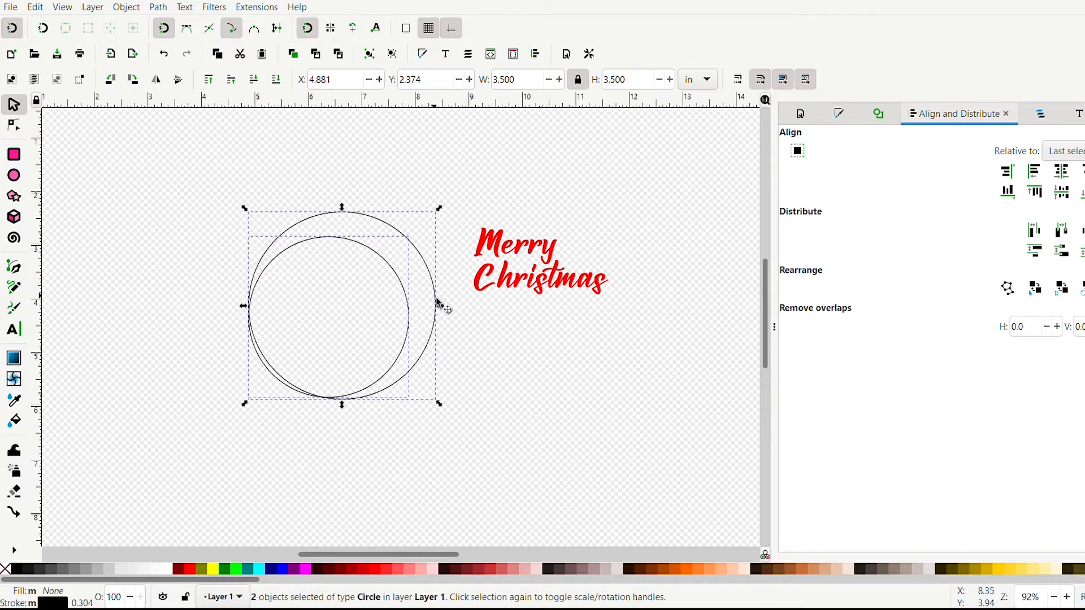
{"action": "left_click", "coordinate": [1061, 170]}
{"action": "left_click", "coordinate": [1061, 192]}
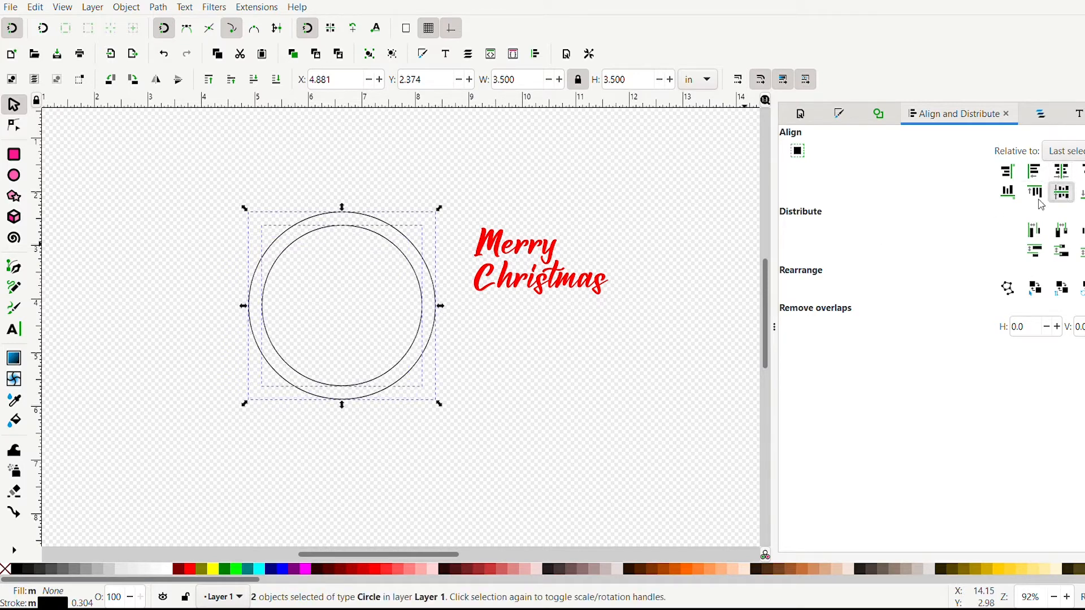
{"action": "left_click", "coordinate": [654, 385]}
Move all the Merry Christmas letters into the inner circle and enlarge them to about 2.98 in wide, reaching its edges
{"action": "left_click_drag", "start_coordinate": [465, 198], "coordinate": [429, 355]}
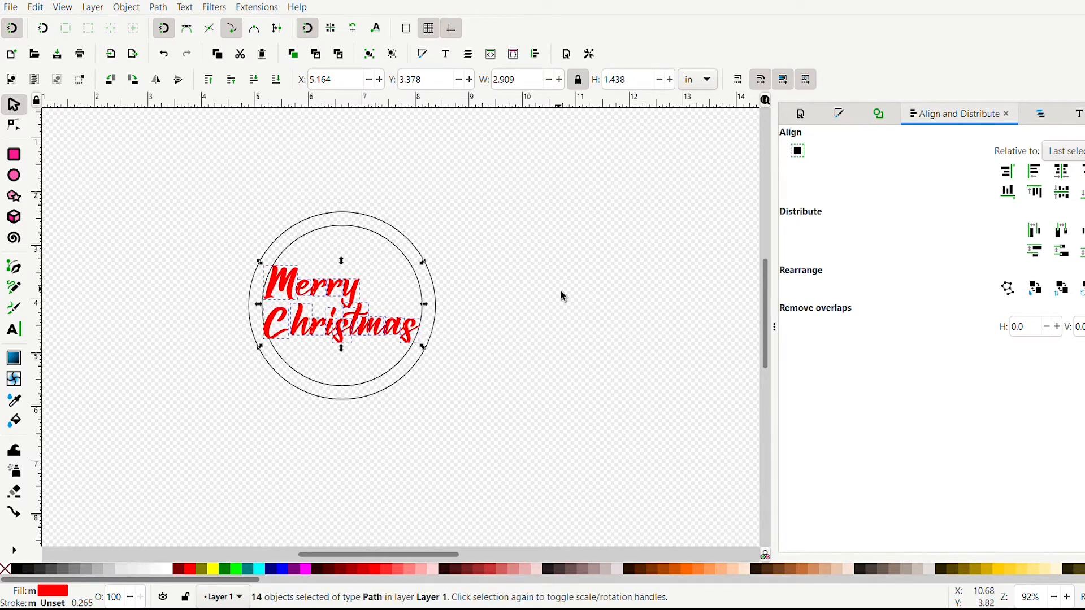
{"action": "key", "text": "plus"}
{"action": "key", "text": "plus"}
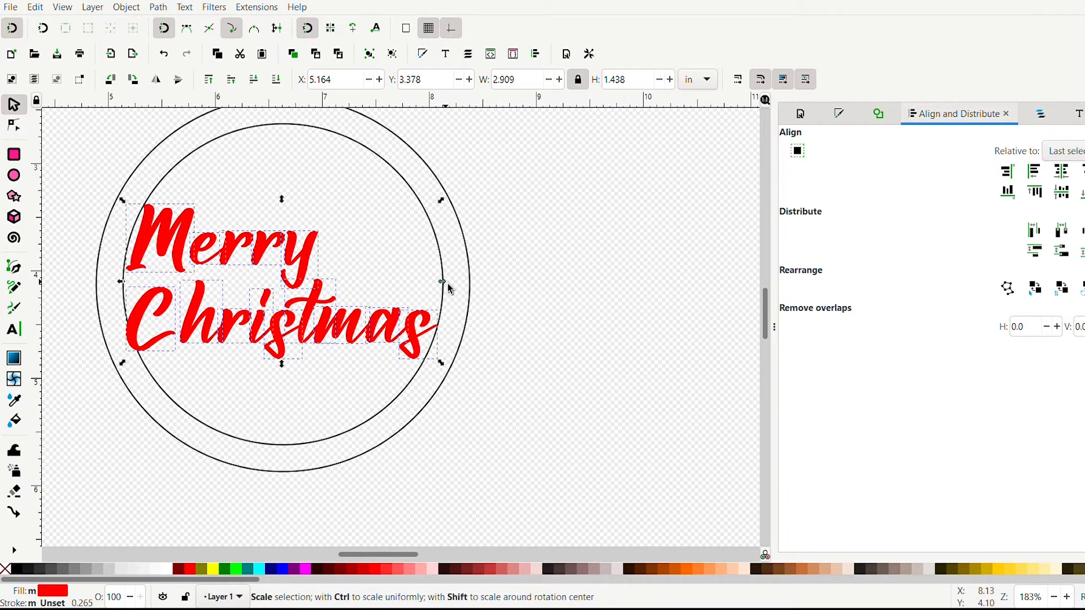
{"action": "left_click_drag", "start_coordinate": [448, 284], "coordinate": [458, 289]}
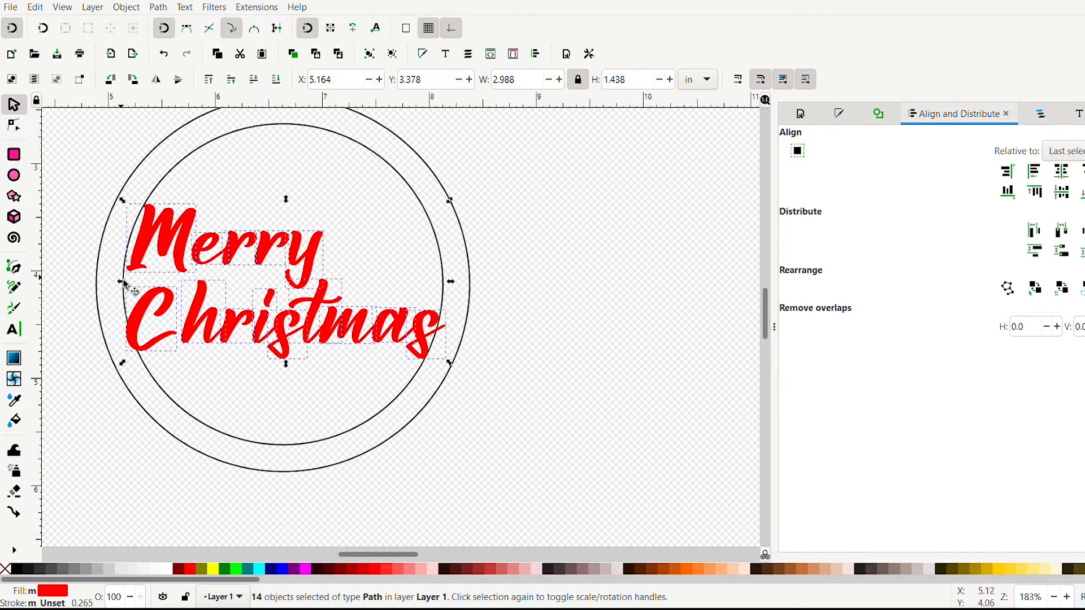
{"action": "left_click_drag", "start_coordinate": [122, 286], "coordinate": [125, 287]}
{"action": "key", "text": "Escape"}
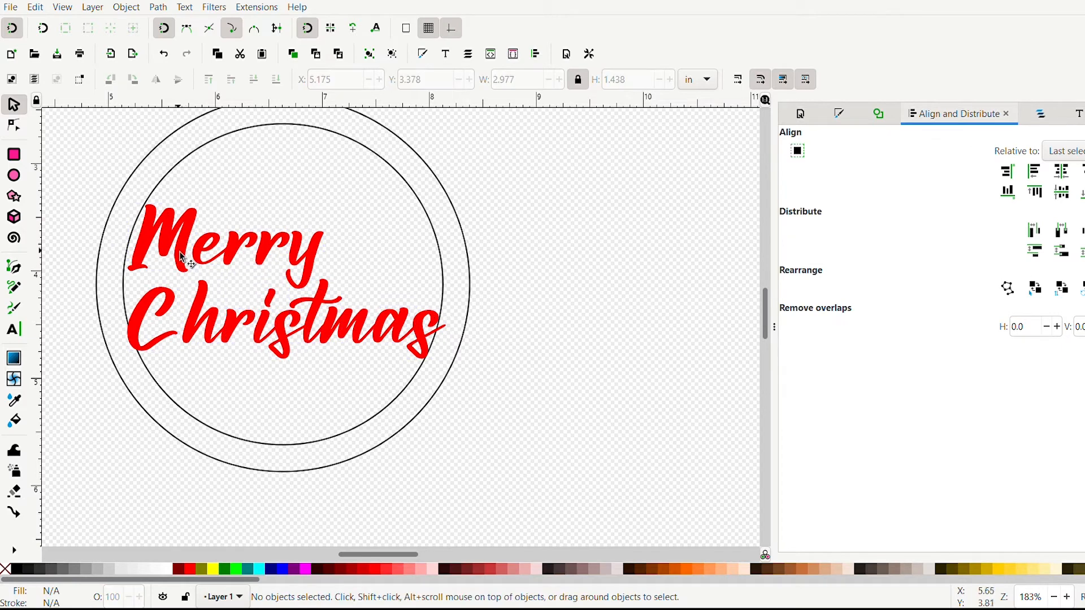
Stretch the M of Merry left onto the inner circle, and shift the e and first r left to overlap the M
{"action": "left_click", "coordinate": [180, 253]}
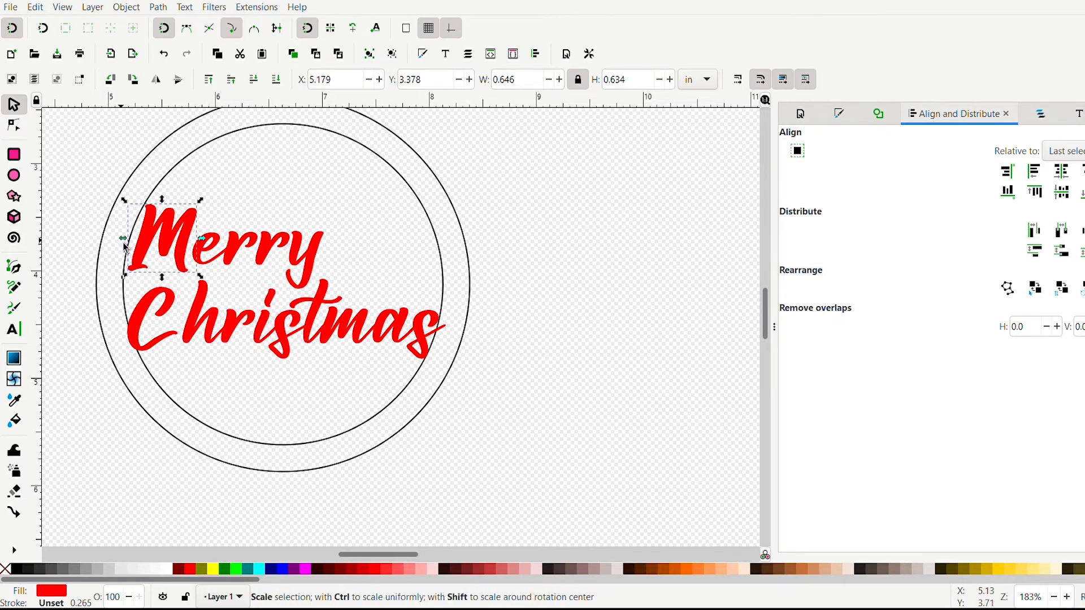
{"action": "left_click_drag", "start_coordinate": [123, 244], "coordinate": [120, 247]}
{"action": "left_click", "coordinate": [220, 264]}
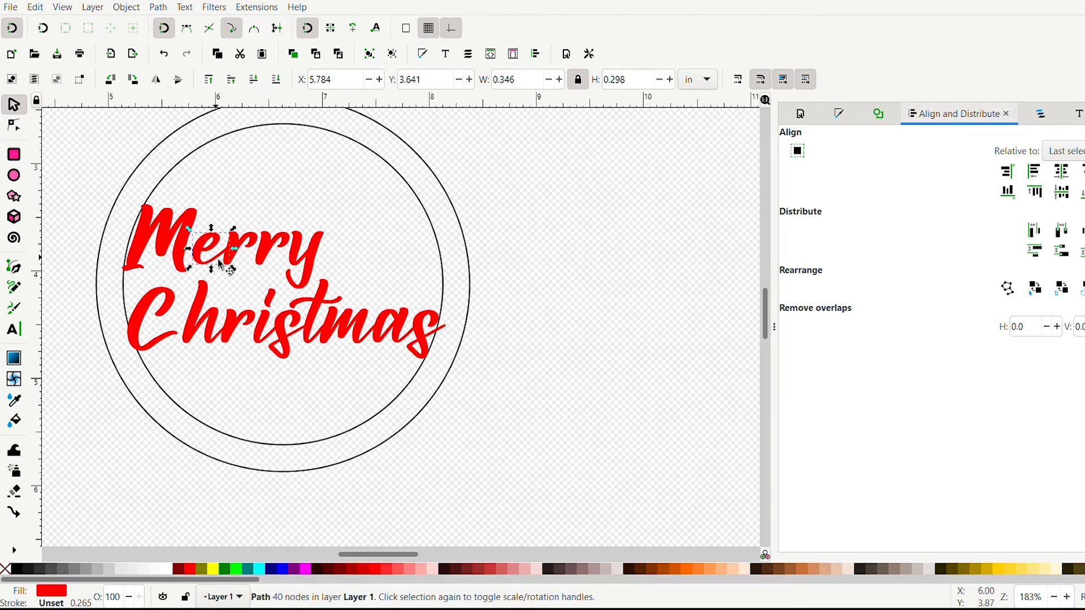
{"action": "left_click", "coordinate": [255, 241], "text": "shift"}
{"action": "key", "text": "Left"}
{"action": "key", "text": "Left"}
{"action": "key", "text": "Left"}
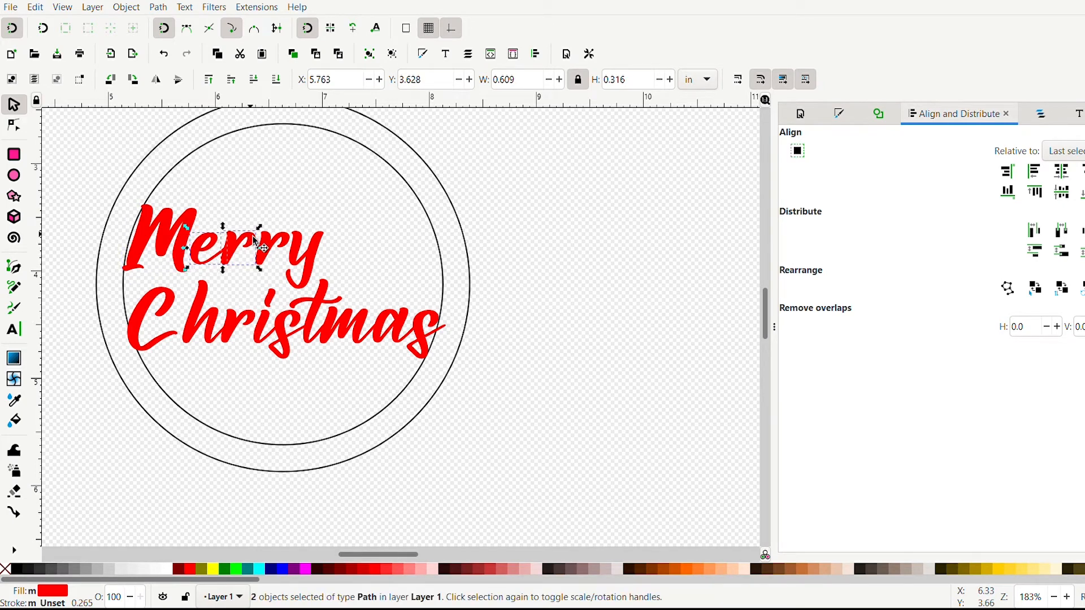
{"action": "key", "text": "Left"}
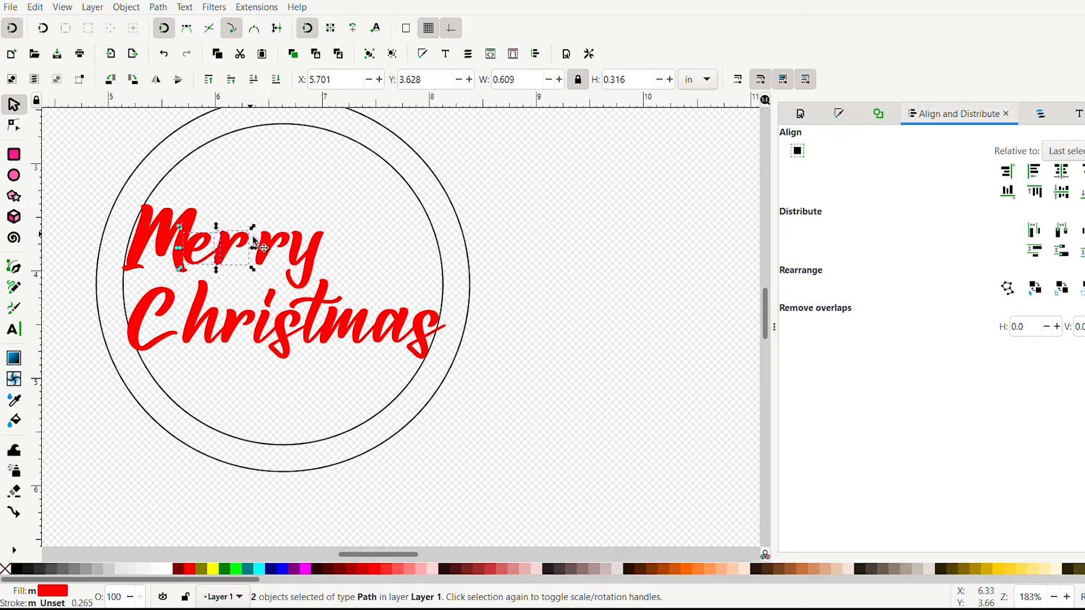
Shift the second r of Merry left until it overlaps the first r
{"action": "left_click", "coordinate": [281, 247]}
{"action": "key", "text": "Left"}
{"action": "key", "text": "Left"}
{"action": "key", "text": "Left"}
{"action": "key", "text": "Left"}
{"action": "key", "text": "Left"}
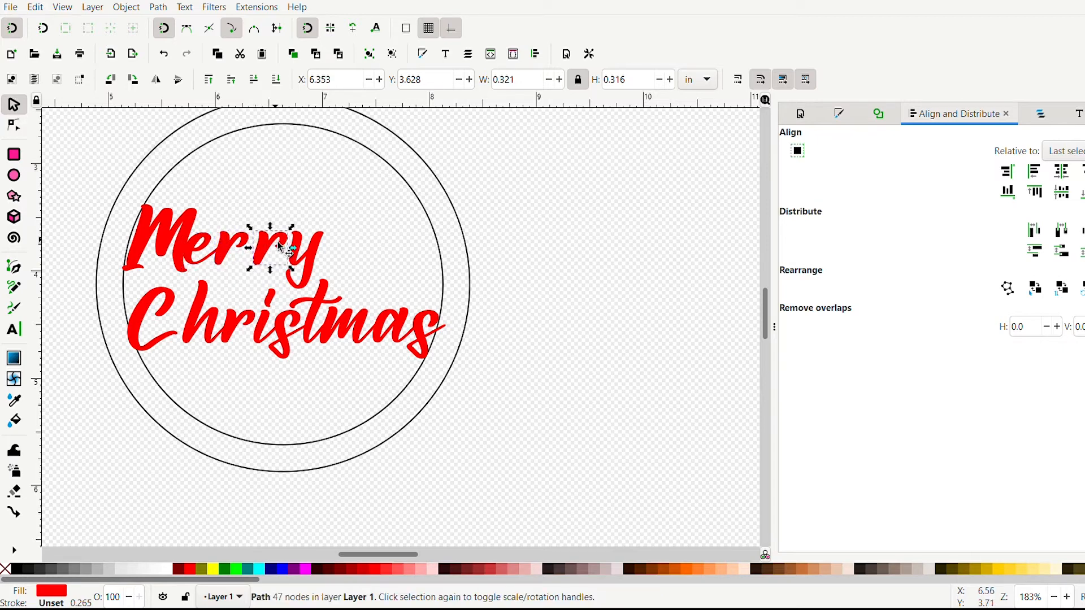
{"action": "key", "text": "Left"}
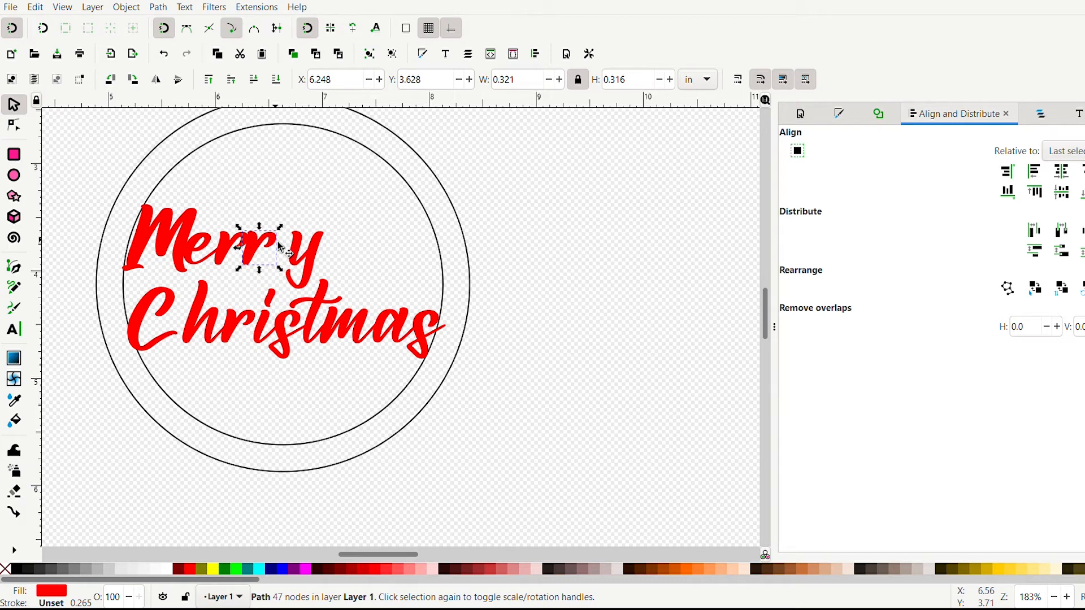
Shift the y of Merry left until it overlaps the second r
{"action": "left_click", "coordinate": [320, 261]}
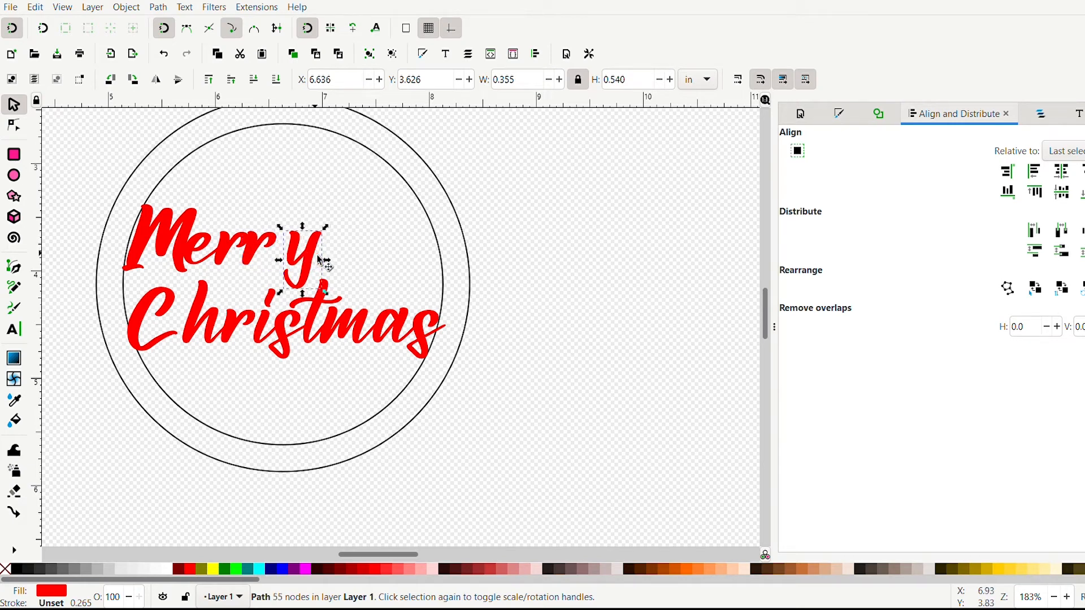
{"action": "key", "text": "Left"}
{"action": "key", "text": "Left"}
{"action": "key", "text": "Left"}
{"action": "key", "text": "Left"}
{"action": "key", "text": "Left"}
{"action": "key", "text": "Left"}
{"action": "key", "text": "Left"}
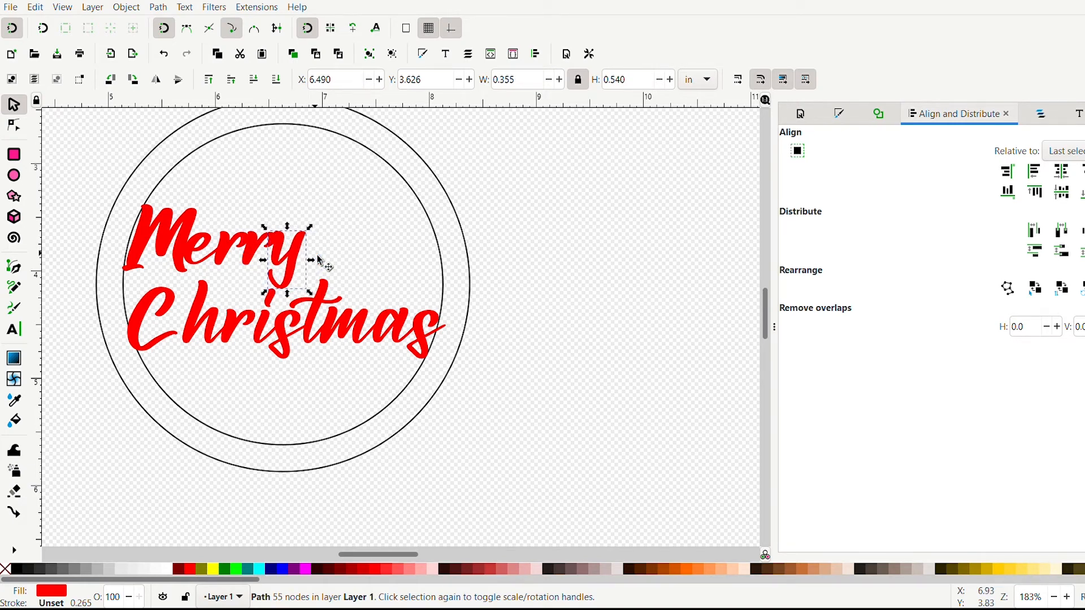
Shift the h and r of Christmas left together so that the h joins the C
{"action": "left_click", "coordinate": [214, 333]}
{"action": "left_click", "coordinate": [242, 333], "text": "shift"}
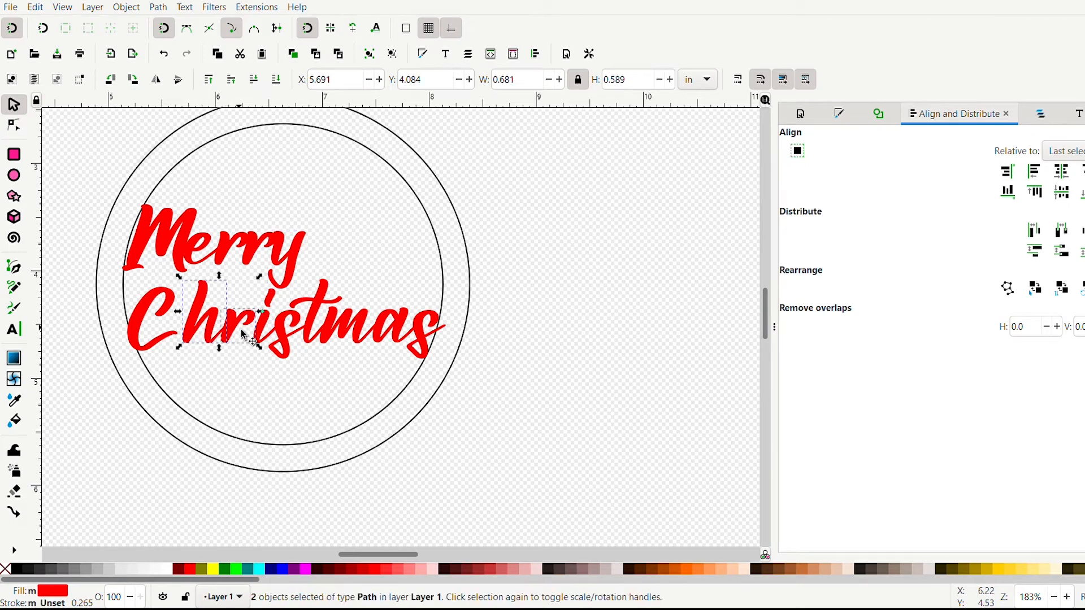
{"action": "key", "text": "Left"}
{"action": "key", "text": "Left"}
{"action": "key", "text": "Left"}
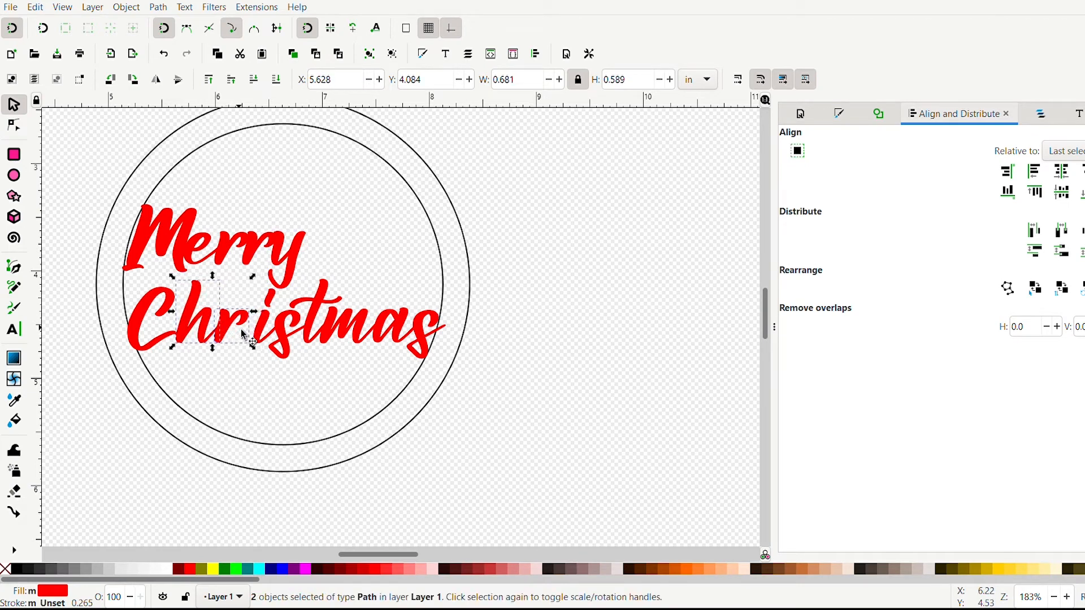
Shift the i of Christmas left until it overlaps the r
{"action": "left_click", "coordinate": [270, 329]}
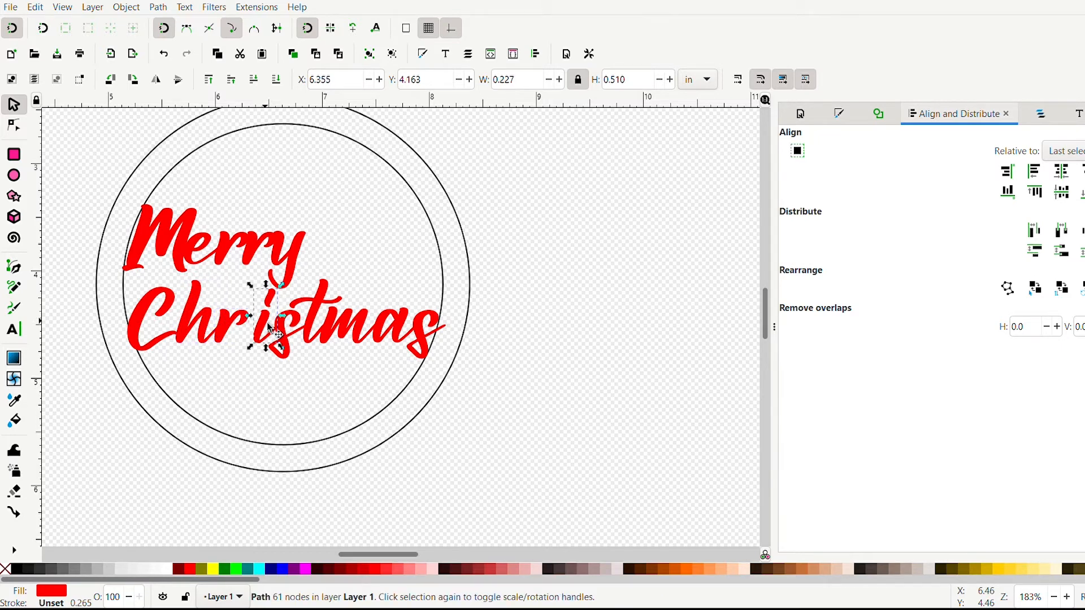
{"action": "key", "text": "Left"}
{"action": "key", "text": "Left"}
{"action": "key", "text": "Left"}
{"action": "key", "text": "Left"}
{"action": "key", "text": "Left"}
{"action": "key", "text": "Left"}
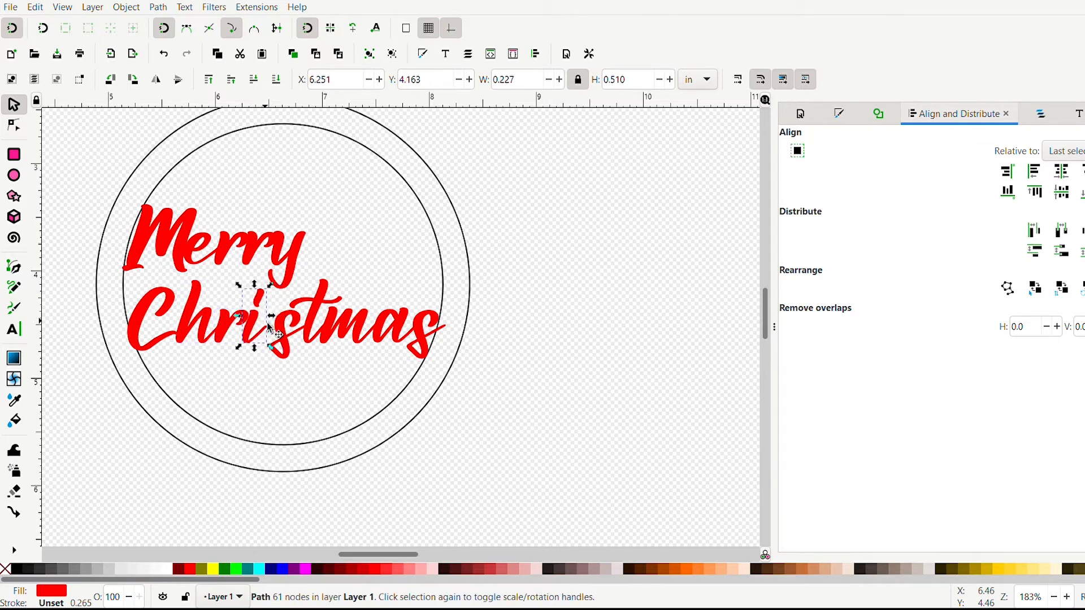
Shift the first s of Christmas left until it overlaps the i
{"action": "left_click", "coordinate": [288, 328]}
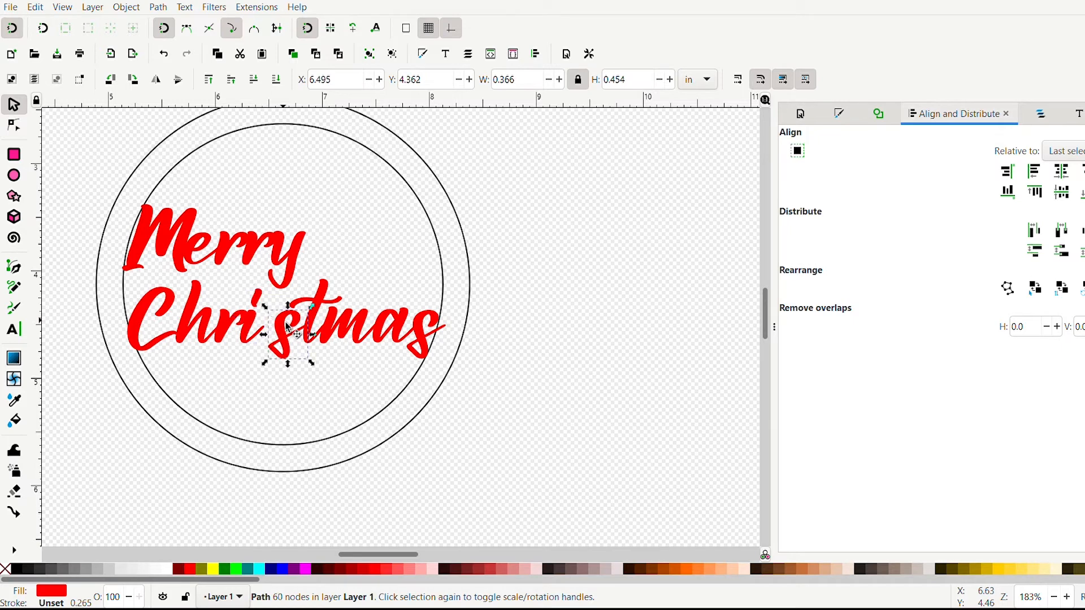
{"action": "key", "text": "Left"}
{"action": "key", "text": "Left"}
{"action": "key", "text": "Left"}
{"action": "key", "text": "Left"}
{"action": "key", "text": "Left"}
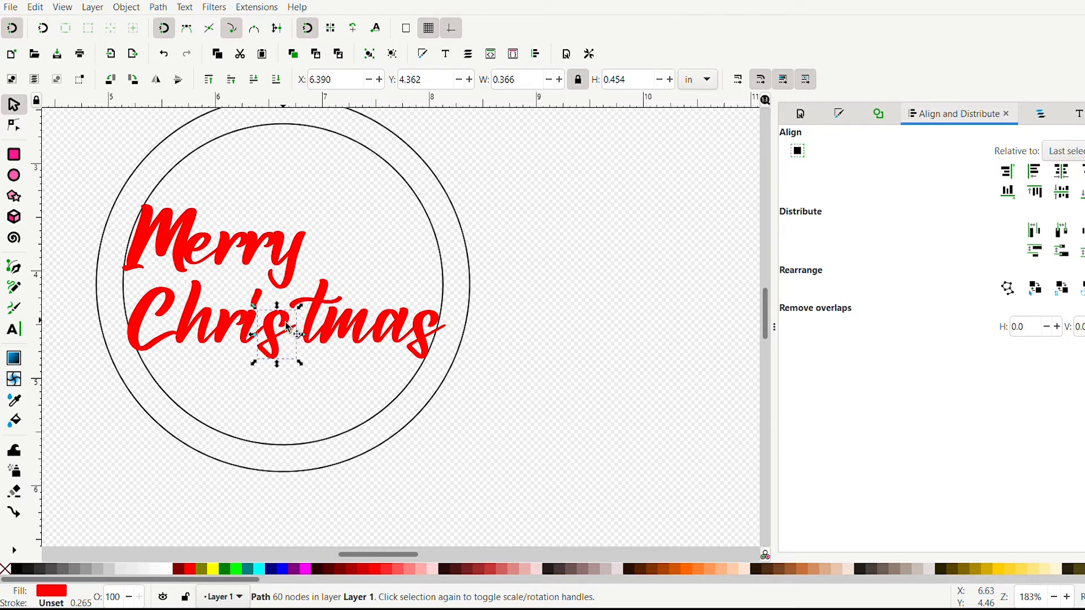
Shift the t, m, a and final s of Christmas left together until the t joins the first s
{"action": "left_click", "coordinate": [318, 323]}
{"action": "left_click", "coordinate": [361, 327], "text": "shift"}
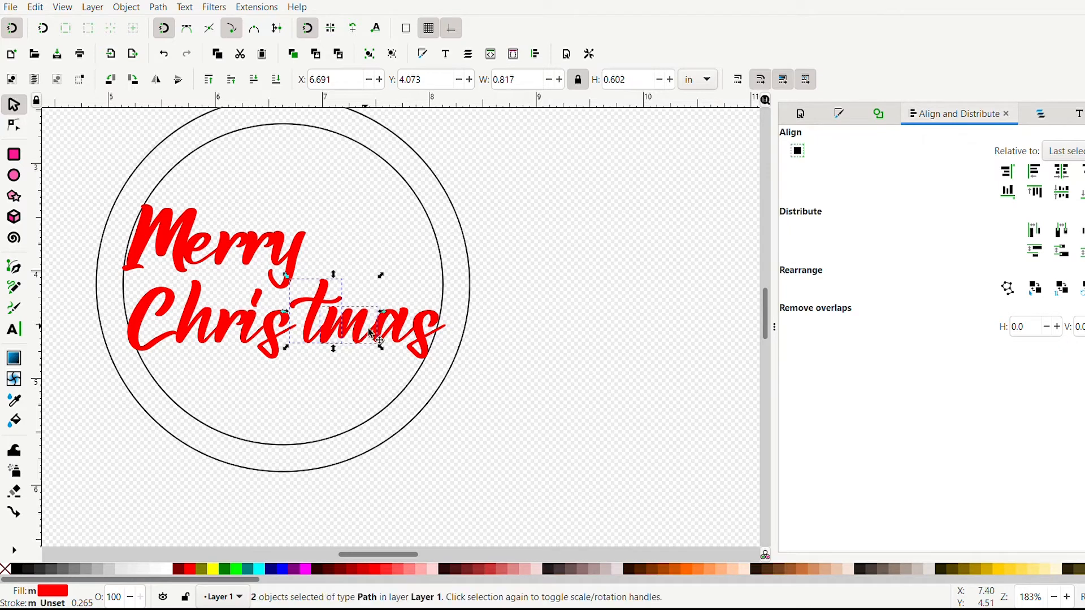
{"action": "left_click", "coordinate": [402, 332], "text": "shift"}
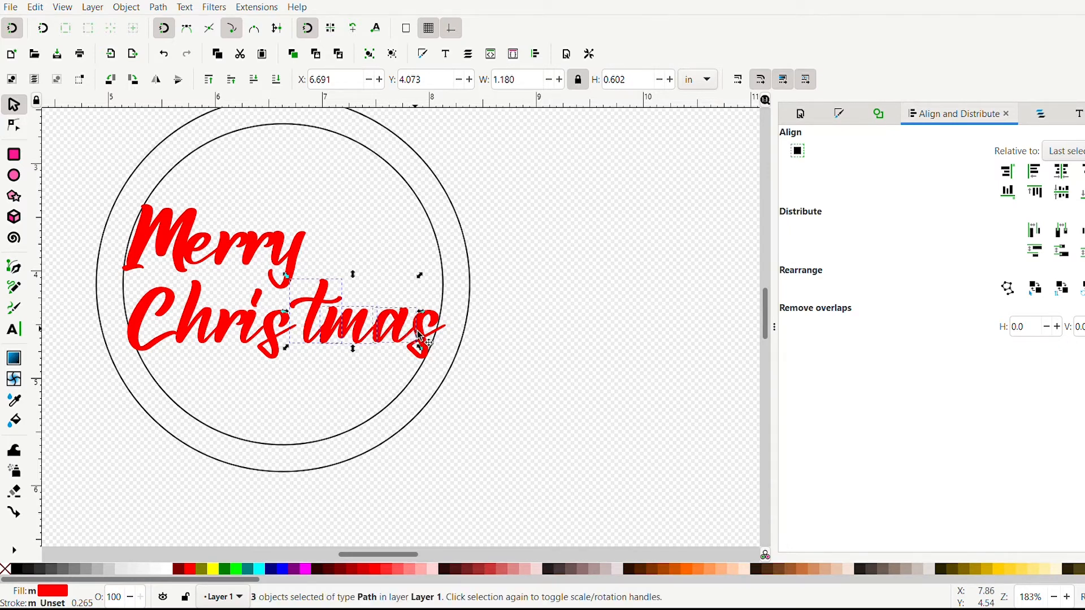
{"action": "left_click", "coordinate": [425, 337], "text": "shift"}
{"action": "key", "text": "Left"}
{"action": "key", "text": "Left"}
{"action": "key", "text": "Left"}
{"action": "key", "text": "Left"}
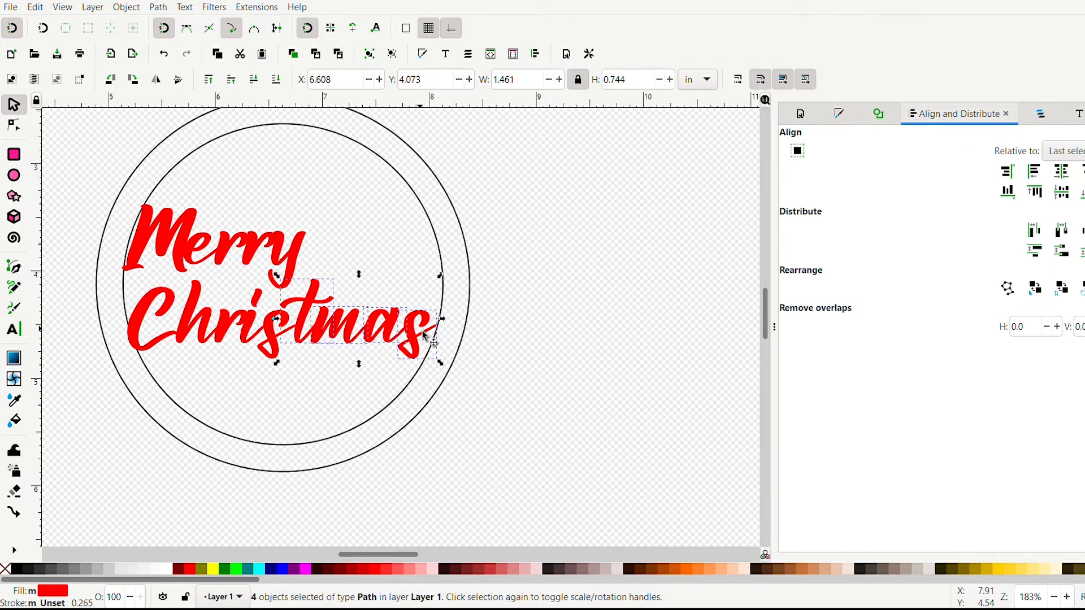
Stretch all the letters of Christmas together to about 3.02 in wide so the last s crosses the inner circle
{"action": "left_click", "coordinate": [150, 325], "text": "shift"}
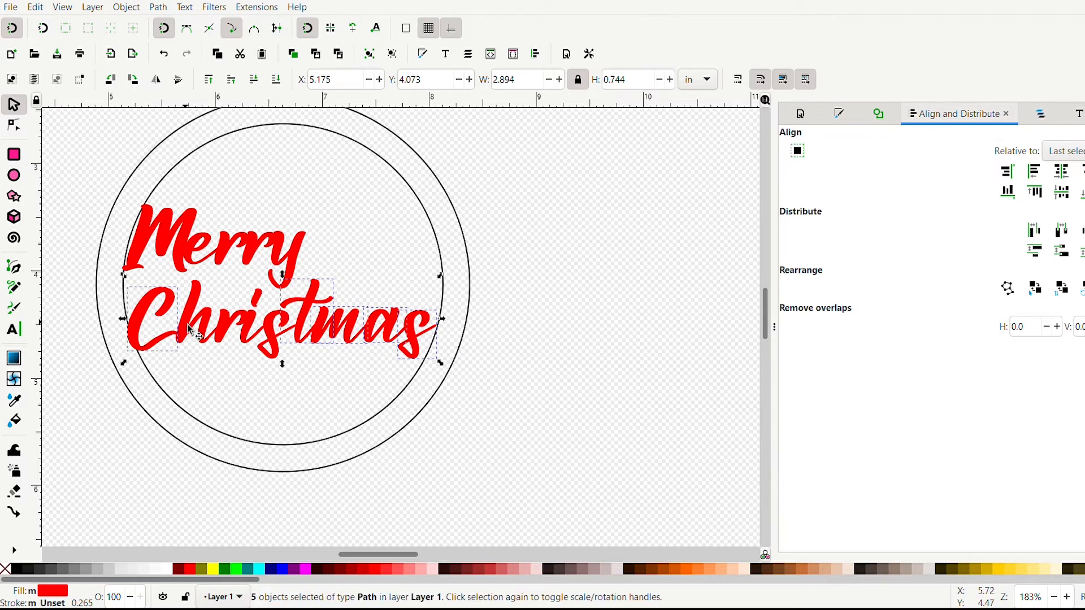
{"action": "left_click", "coordinate": [190, 330], "text": "shift"}
{"action": "left_click", "coordinate": [257, 327], "text": "shift"}
{"action": "left_click", "coordinate": [256, 324], "text": "shift"}
{"action": "left_click", "coordinate": [274, 333], "text": "shift"}
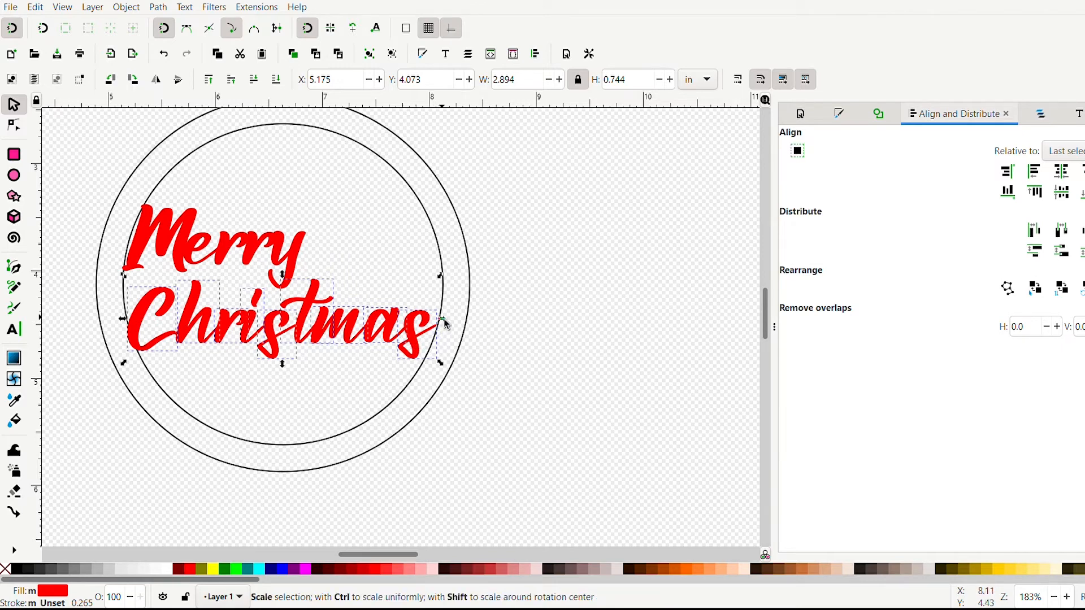
{"action": "left_click_drag", "start_coordinate": [444, 319], "coordinate": [457, 320]}
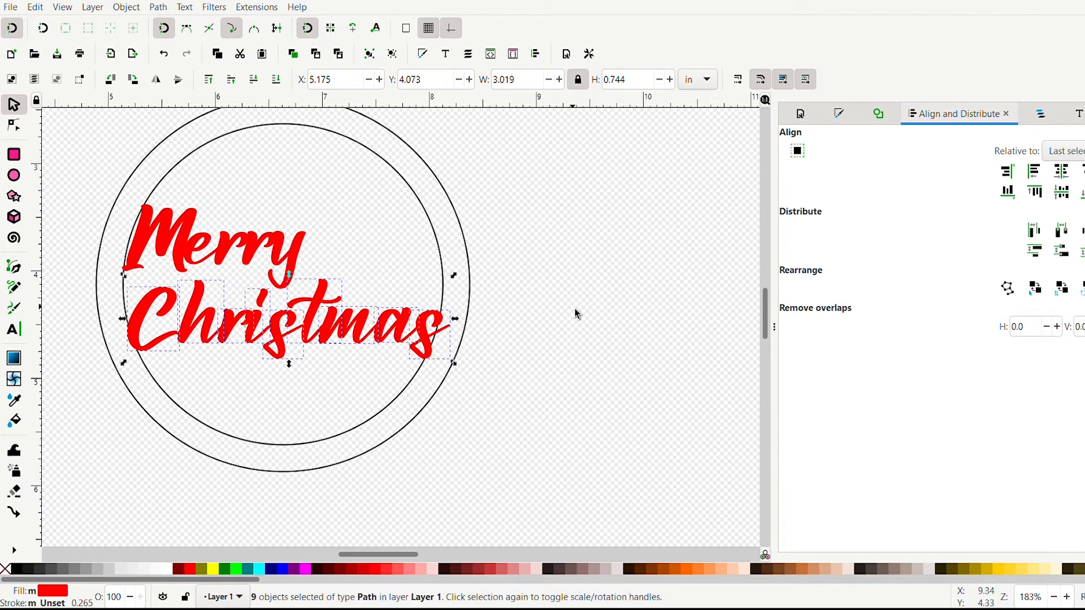
{"action": "left_click", "coordinate": [529, 267]}
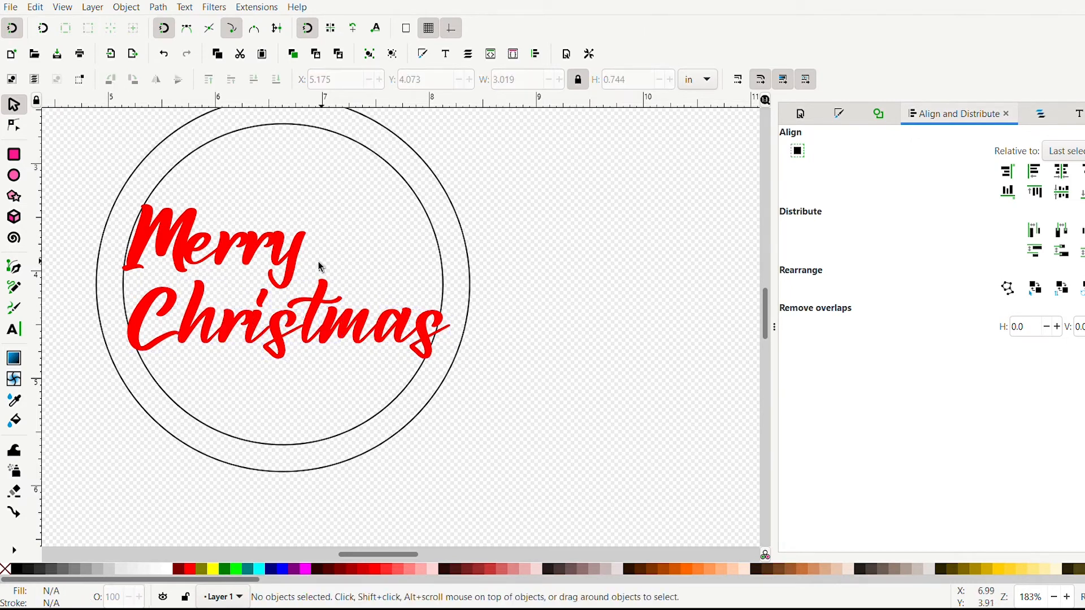
Try enlarging the five letters of Merry together to about 2.96 in wide and 1.05 in tall
{"action": "left_click", "coordinate": [162, 227]}
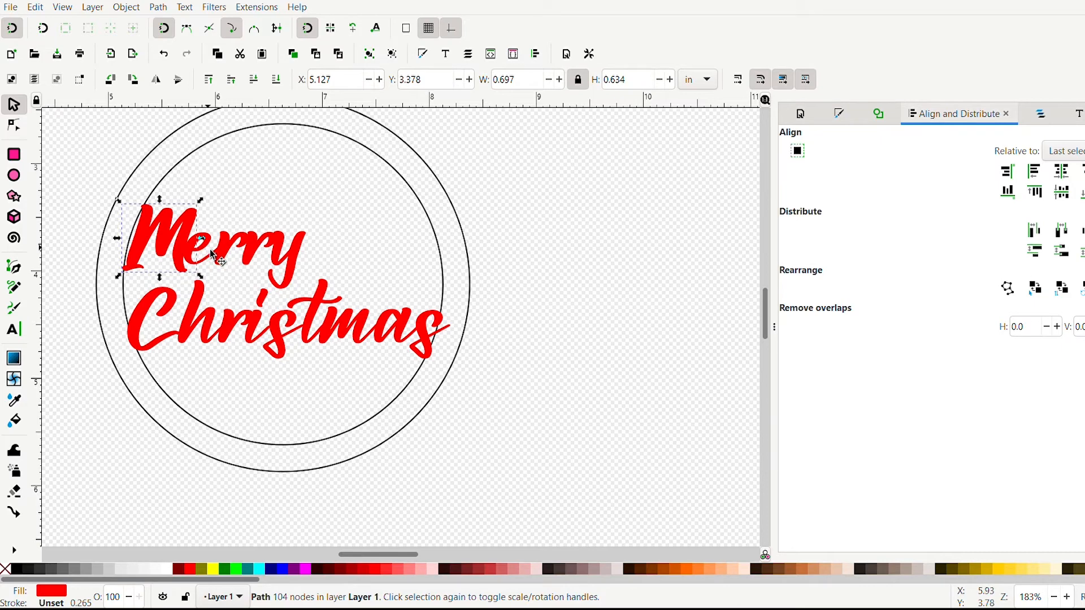
{"action": "left_click", "coordinate": [222, 249], "text": "shift"}
{"action": "left_click", "coordinate": [233, 247], "text": "shift"}
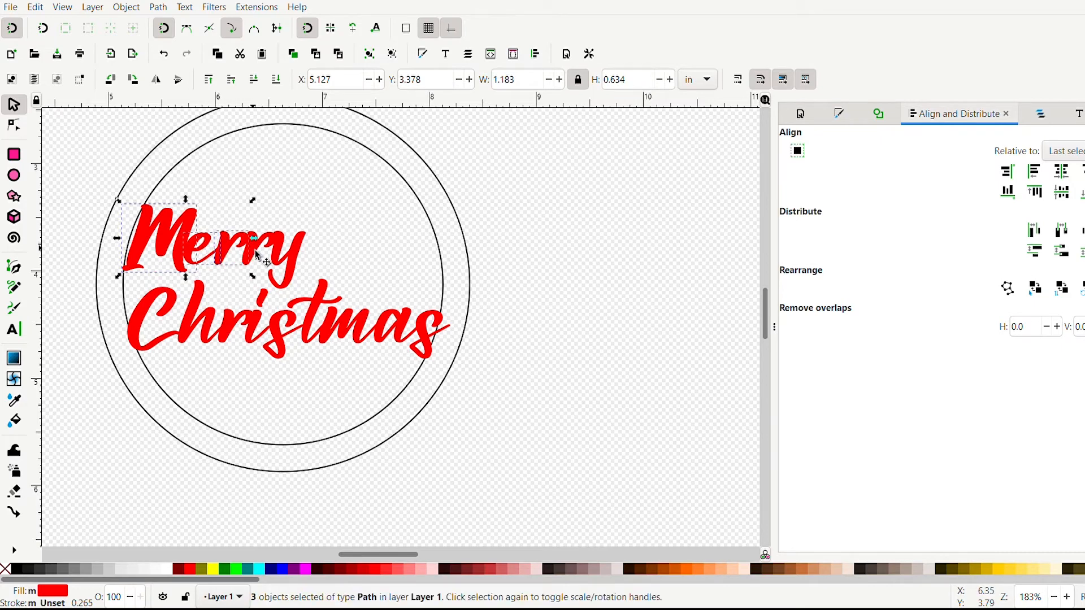
{"action": "left_click", "coordinate": [264, 258], "text": "shift"}
{"action": "left_click", "coordinate": [296, 261], "text": "shift"}
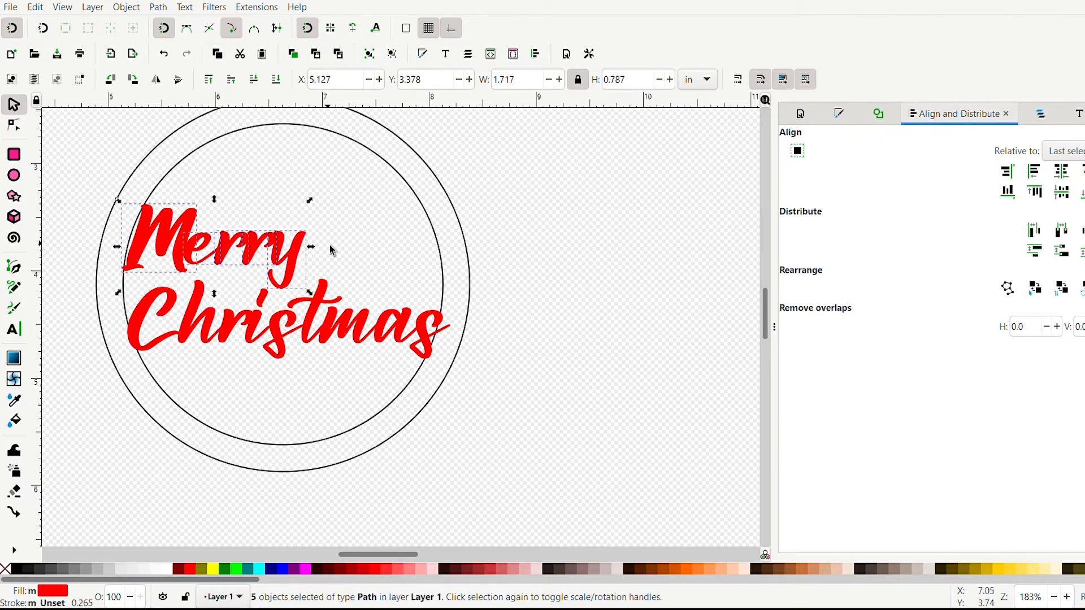
{"action": "left_click_drag", "start_coordinate": [311, 246], "coordinate": [449, 273]}
{"action": "left_click_drag", "start_coordinate": [283, 199], "coordinate": [283, 172]}
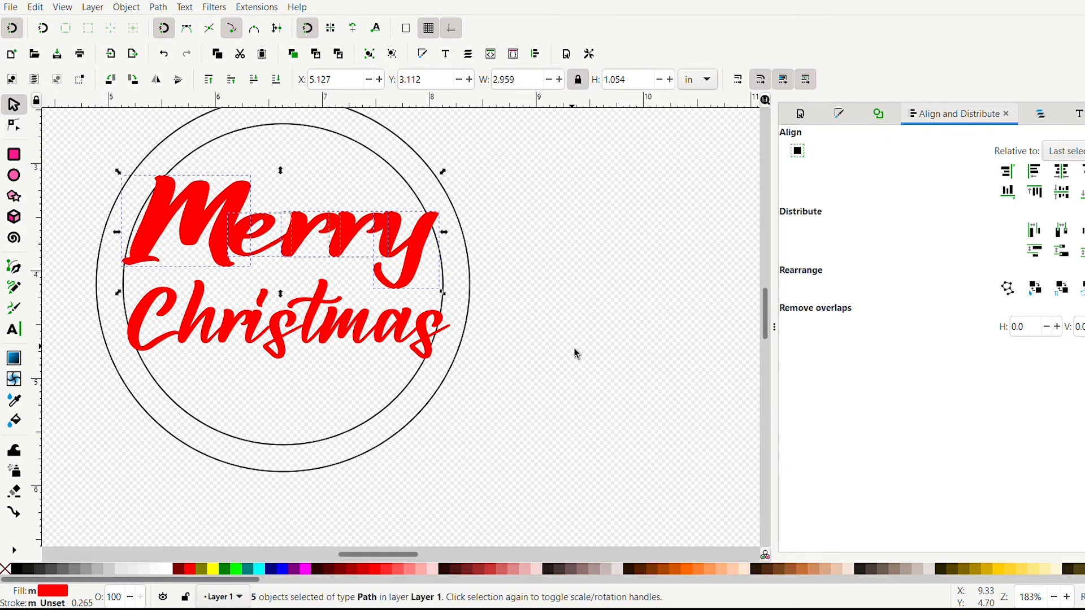
Undo both the widening and the heightening of Merry and deselect its letters
{"action": "left_click", "coordinate": [164, 53]}
{"action": "left_click", "coordinate": [163, 54]}
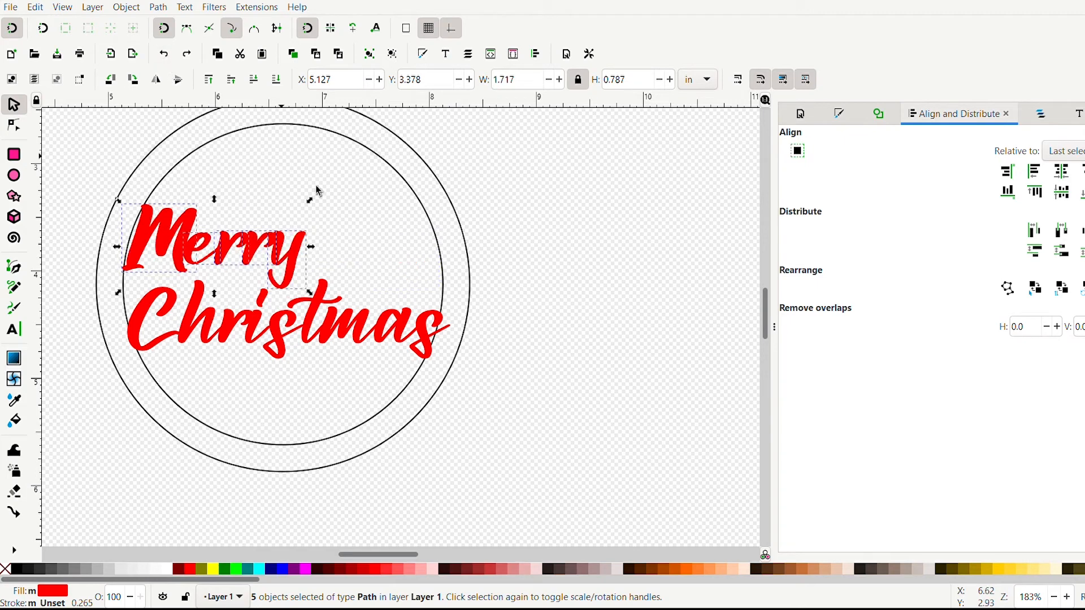
{"action": "left_click", "coordinate": [579, 321]}
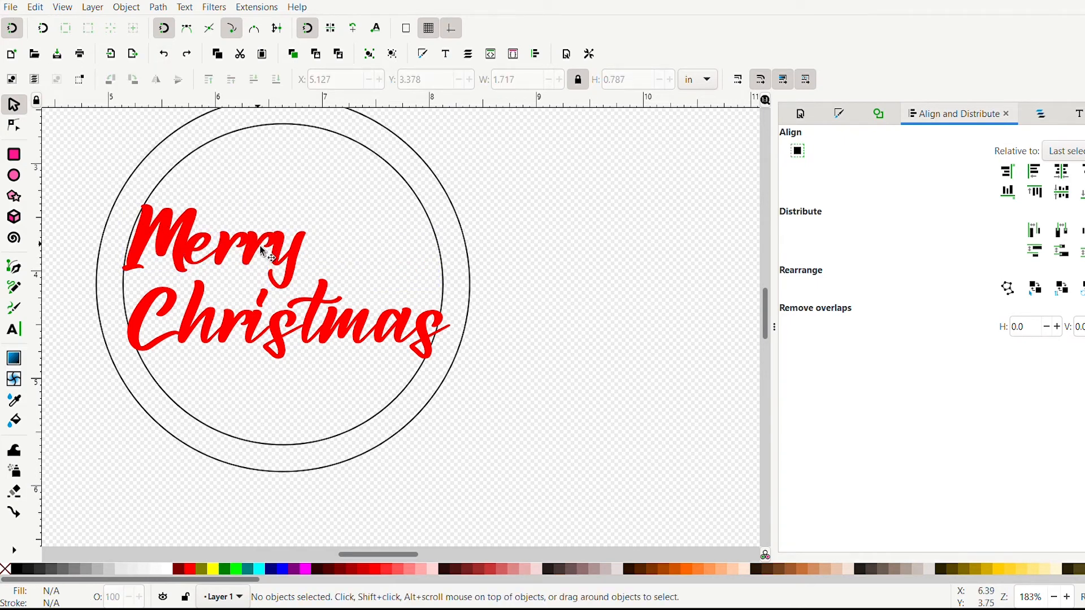
Merge the 3.5 in outer circle and the inner circle into a single ring path with Exclusion
{"action": "key", "text": "minus"}
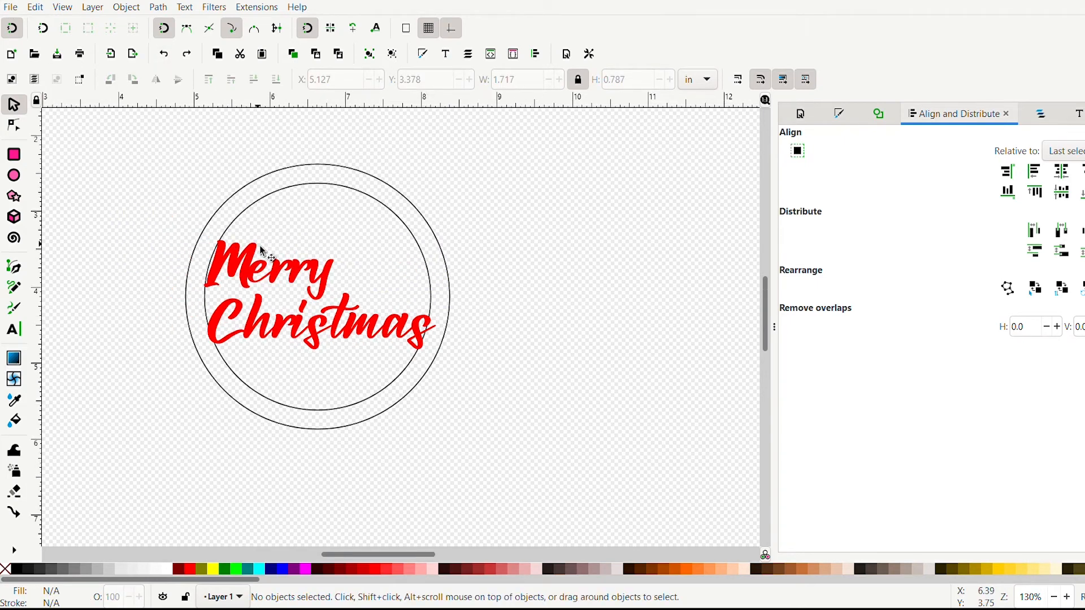
{"action": "left_click", "coordinate": [290, 180]}
{"action": "left_click", "coordinate": [293, 195], "text": "shift"}
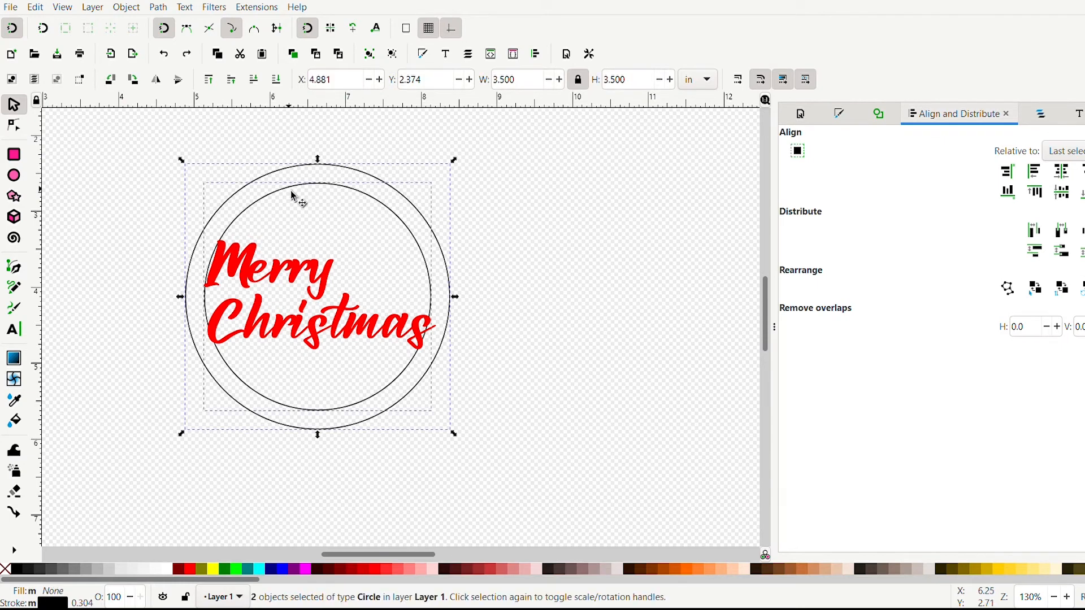
{"action": "left_click", "coordinate": [158, 7]}
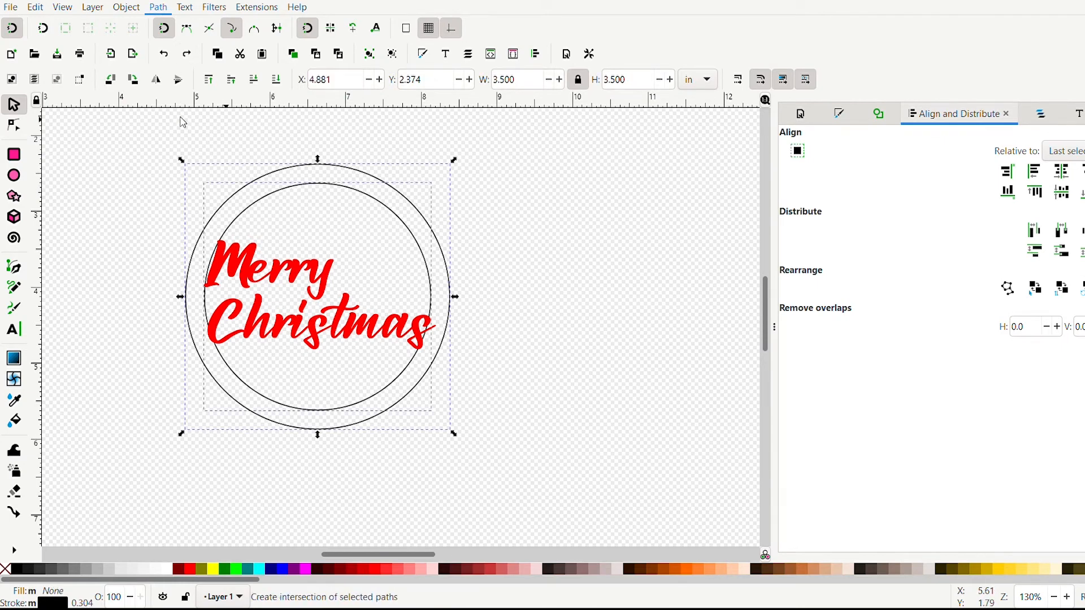
{"action": "left_click", "coordinate": [185, 136]}
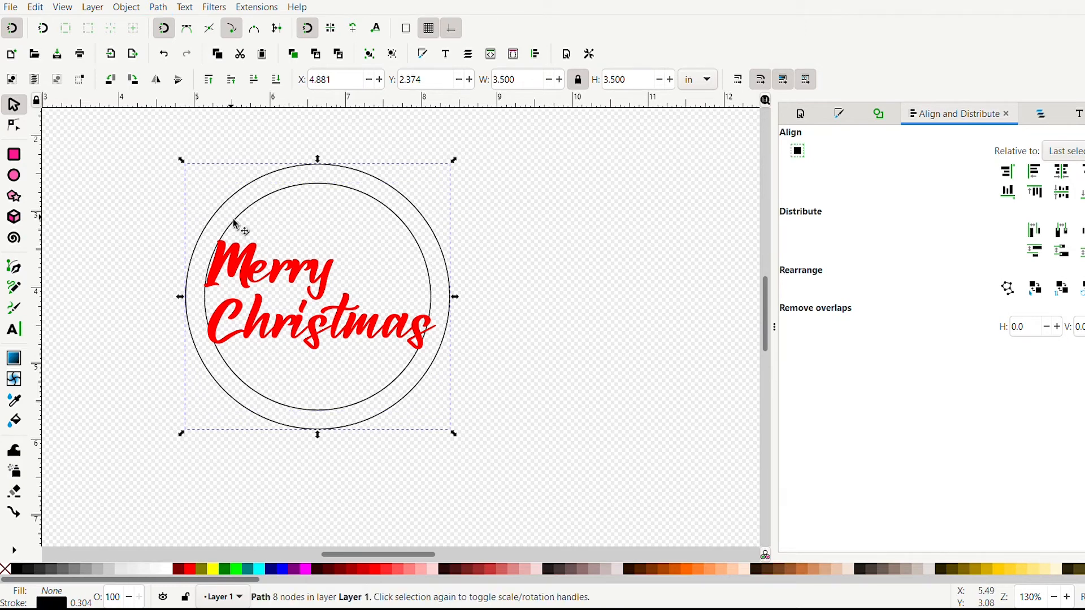
{"action": "left_click", "coordinate": [108, 126]}
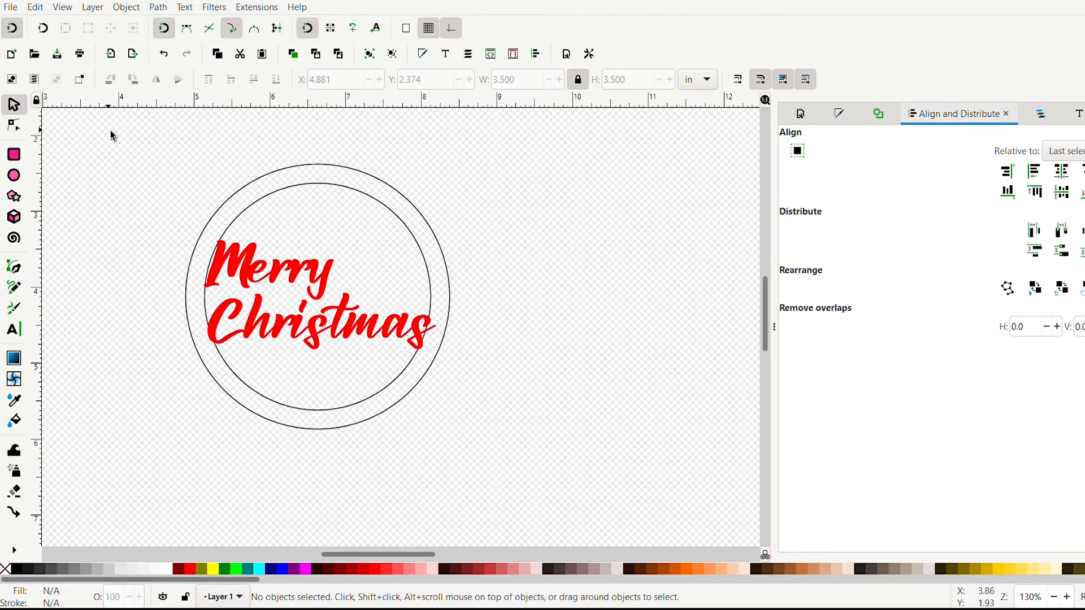
Unite the ring and all the Merry Christmas letters into one path with Union and save the drawing
{"action": "left_click_drag", "start_coordinate": [108, 126], "coordinate": [512, 458]}
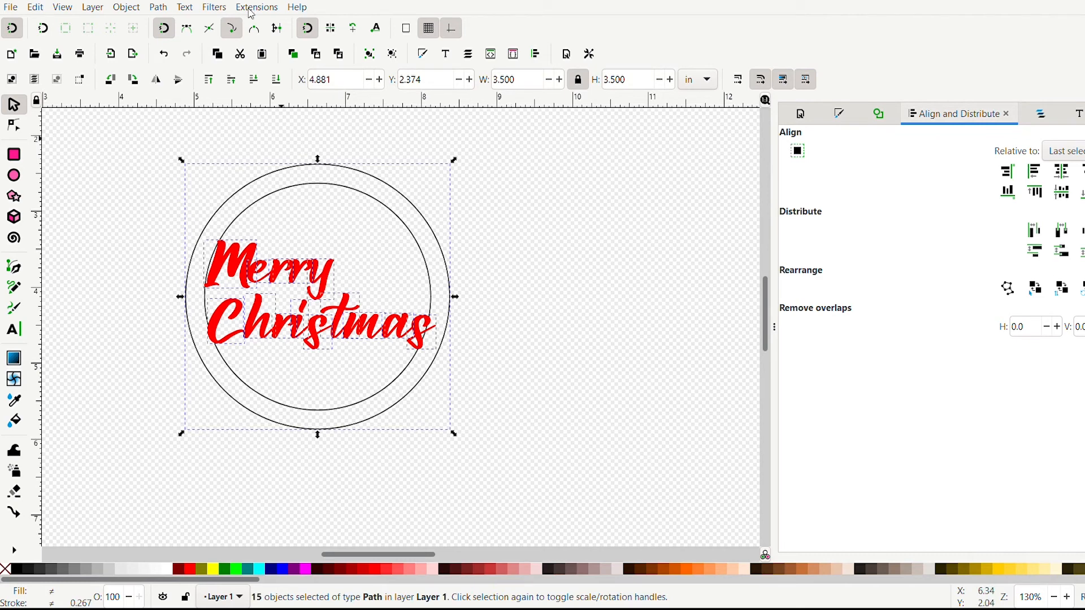
{"action": "left_click", "coordinate": [164, 15]}
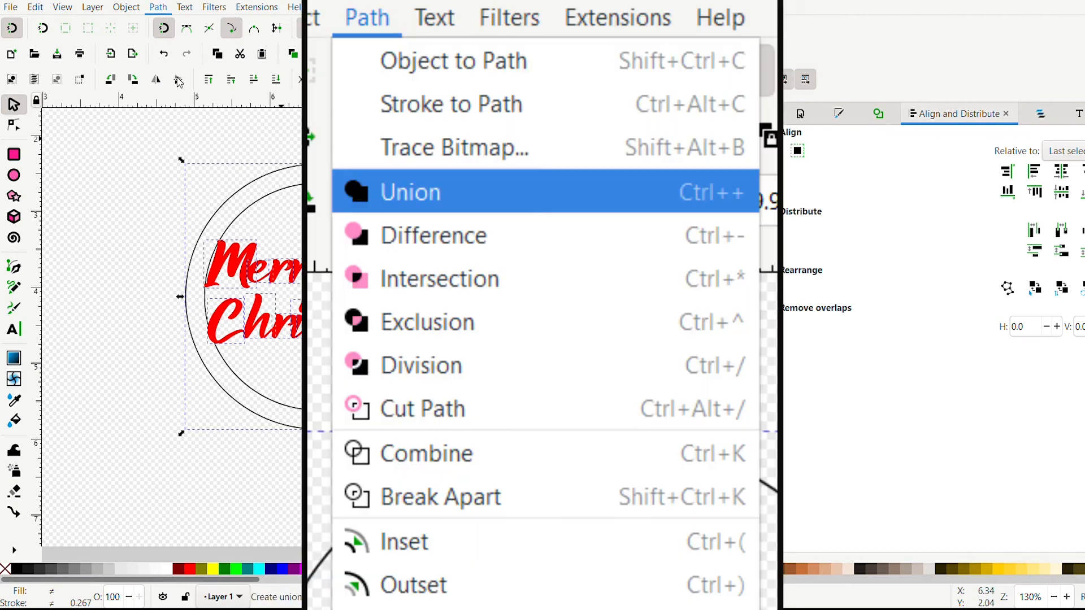
{"action": "left_click", "coordinate": [180, 83]}
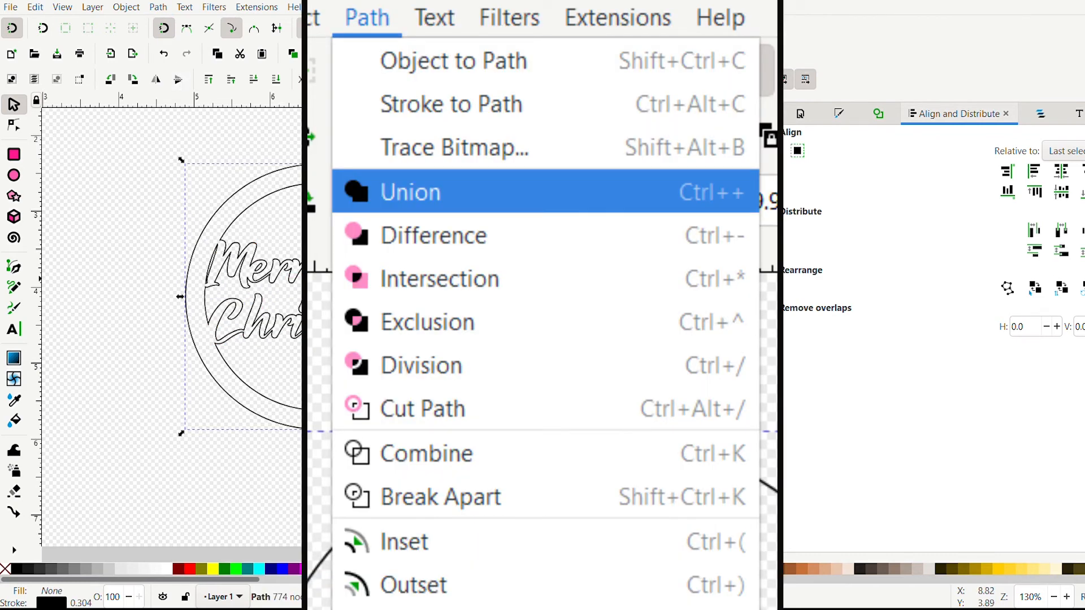
{"action": "key", "text": "Escape"}
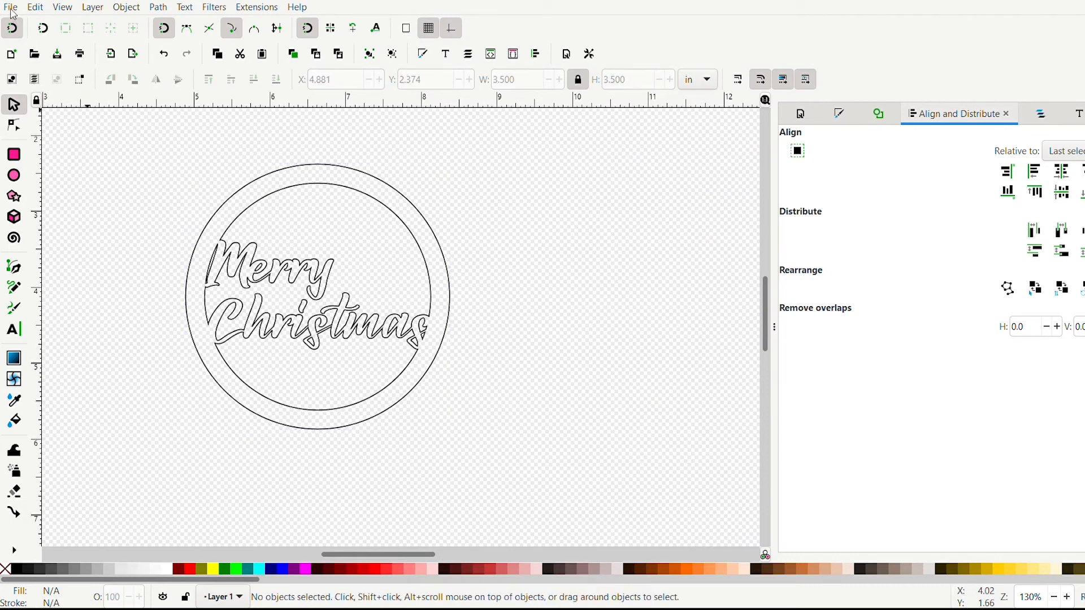
{"action": "key", "text": "ctrl+s"}
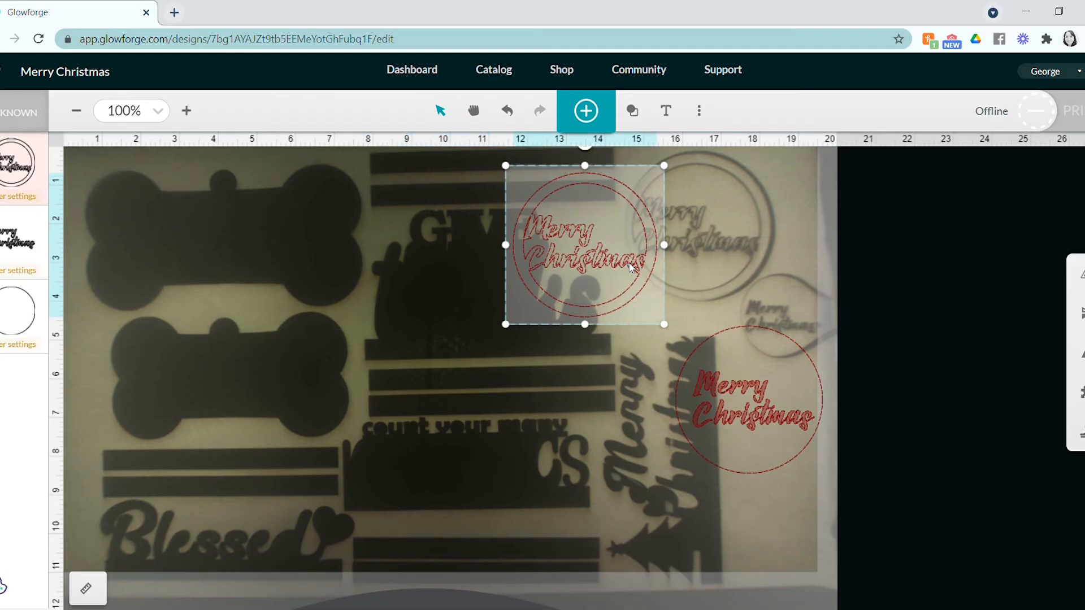
In the Glowforge app, move the double-ring Merry Christmas design right over the matching ornament shape on the bed
{"action": "left_click_drag", "start_coordinate": [632, 247], "coordinate": [738, 245]}
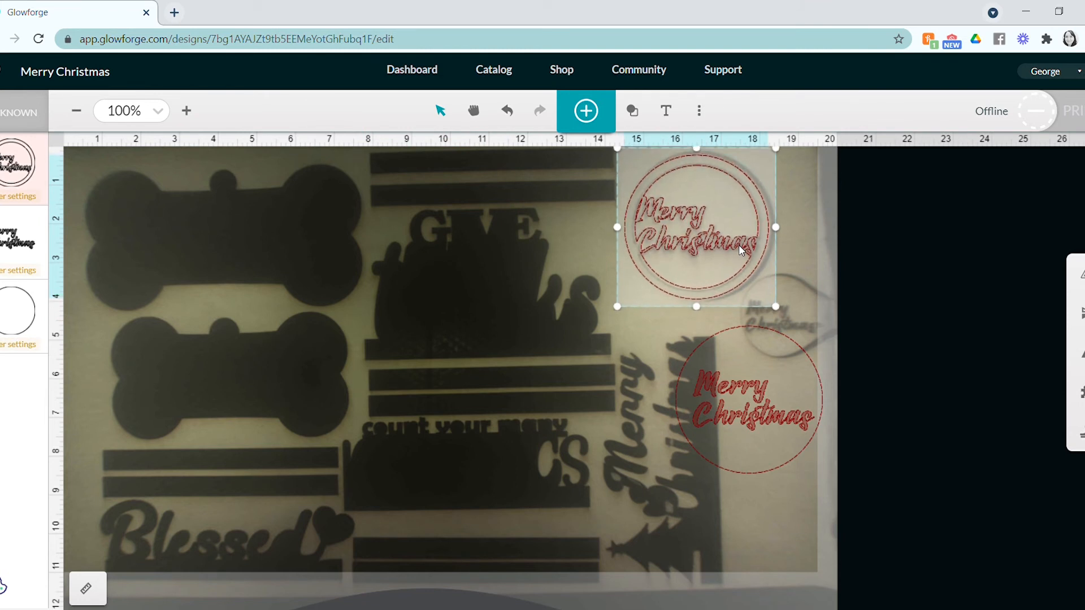
{"action": "left_click", "coordinate": [858, 276]}
{"action": "left_click", "coordinate": [672, 245]}
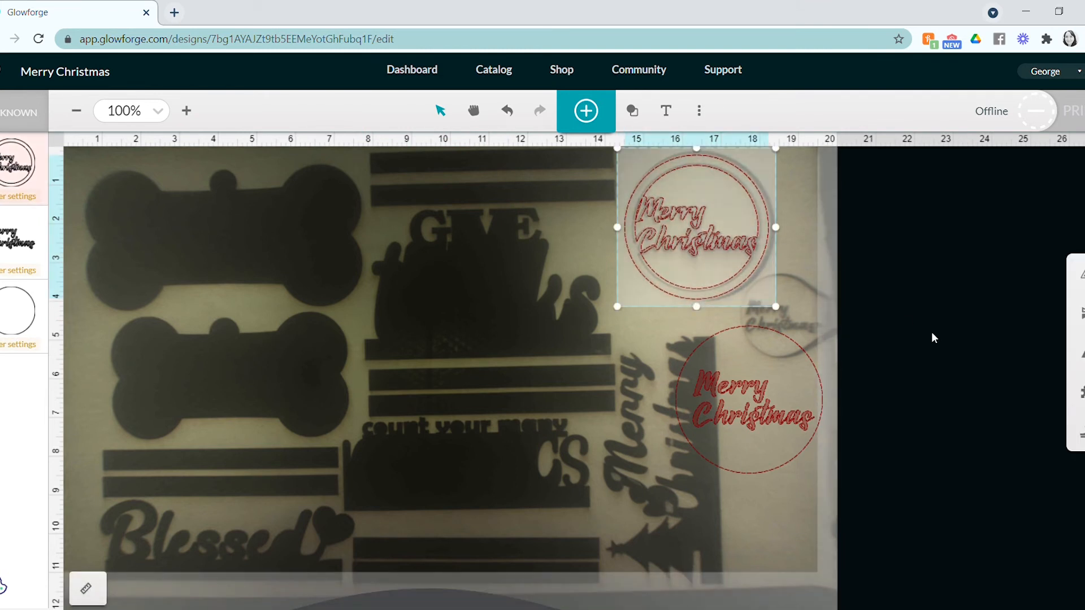